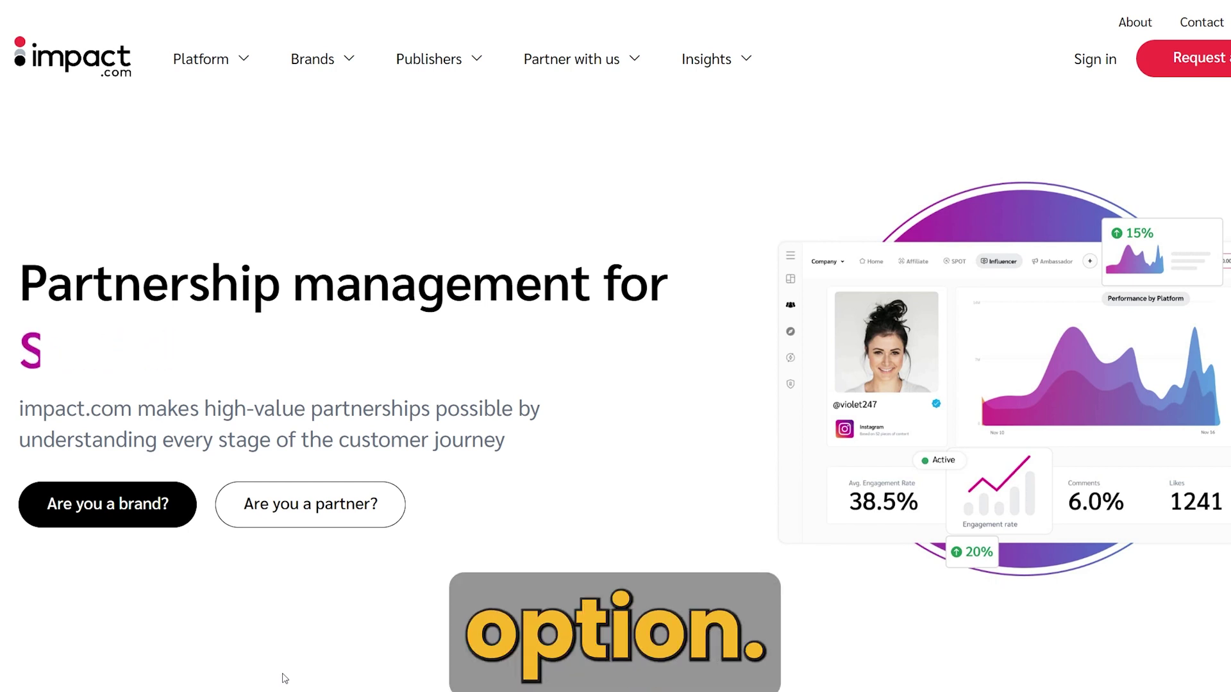
Scroll down the impact.com homepage through the affiliates and marketplace sections.
scroll(549, 507, down, 10)
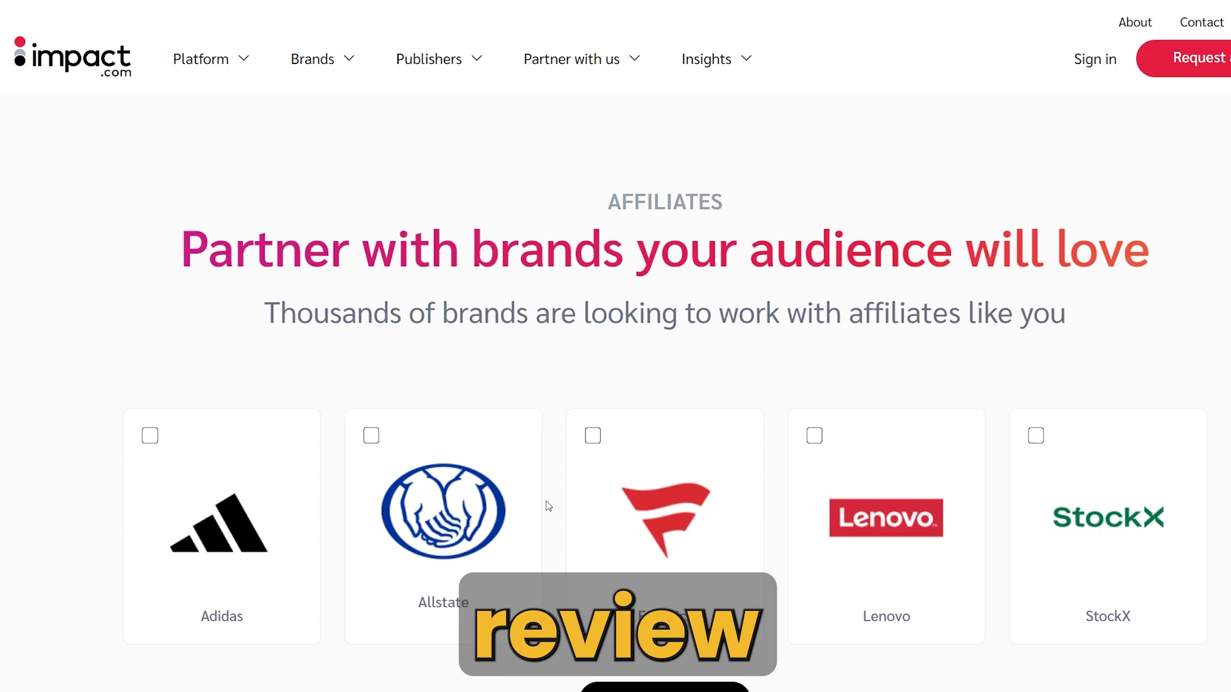
scroll(544, 507, down, 5)
scroll(542, 507, down, 5)
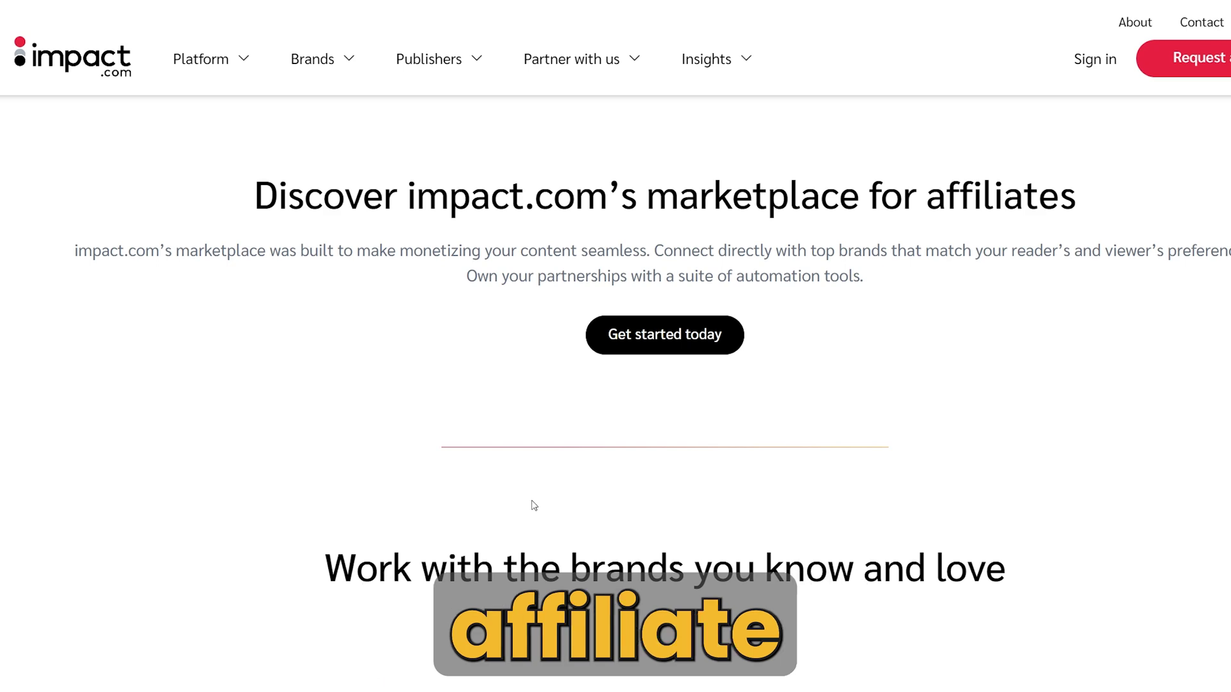
scroll(534, 506, down, 5)
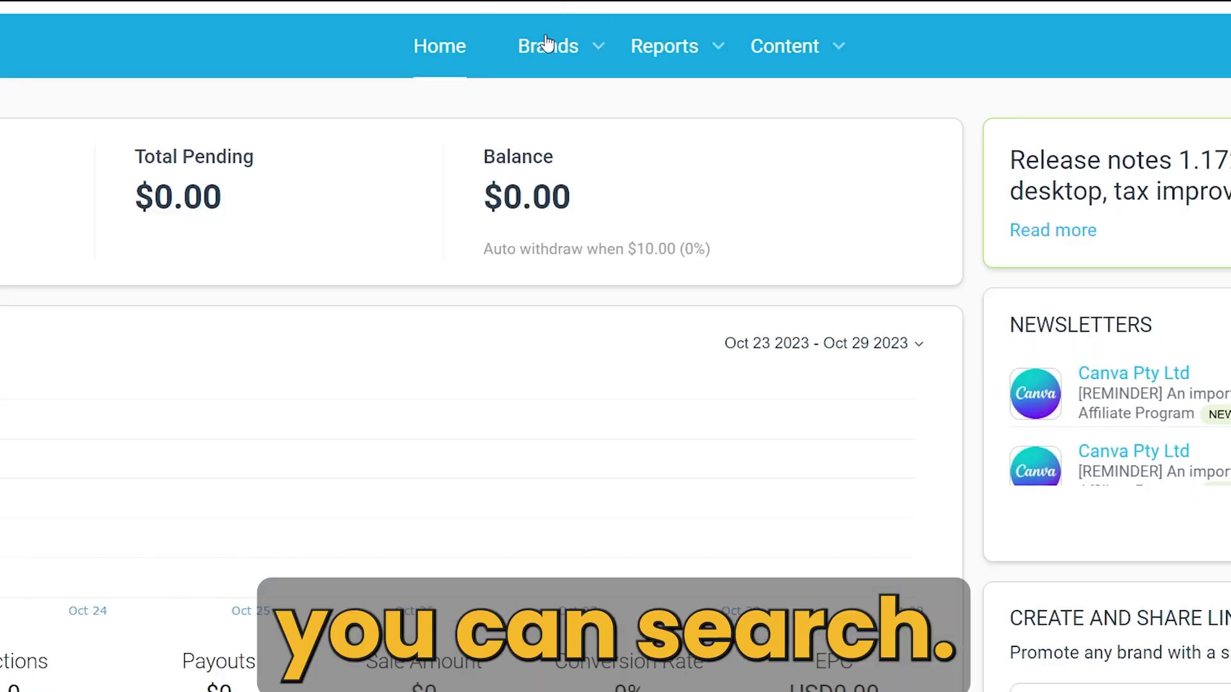
Go to Brands > Find Brands and look at the Applied, My Brands and All Brands tabs.
click(547, 46)
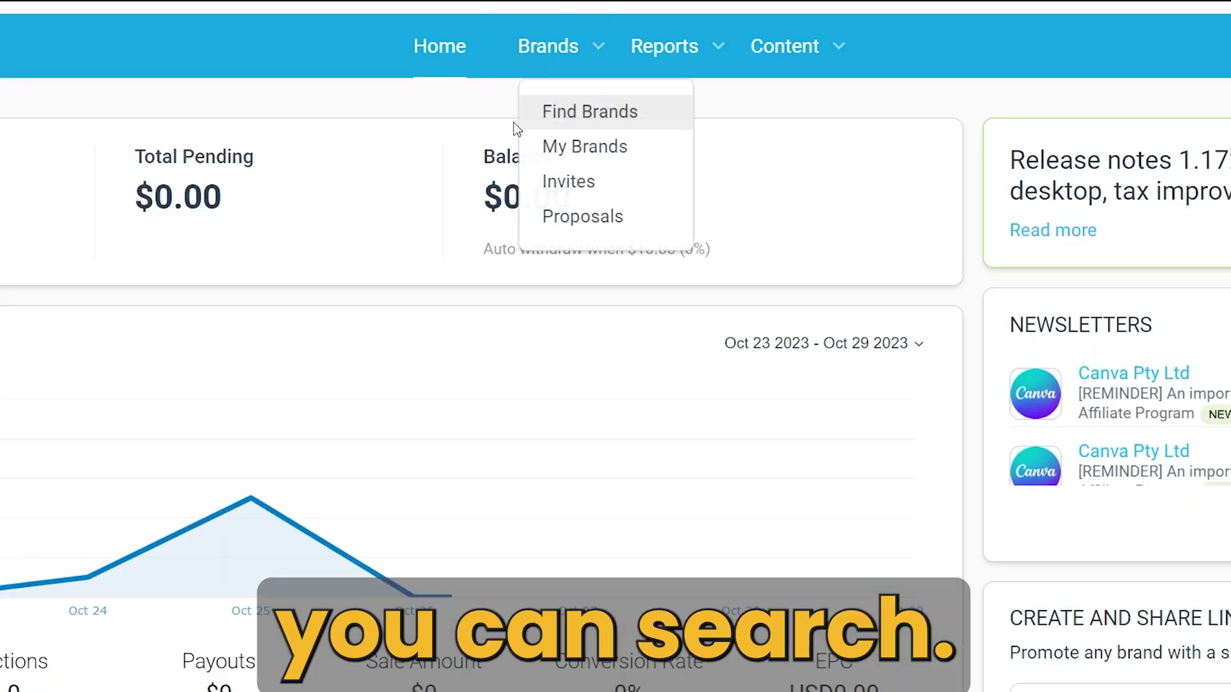
click(598, 106)
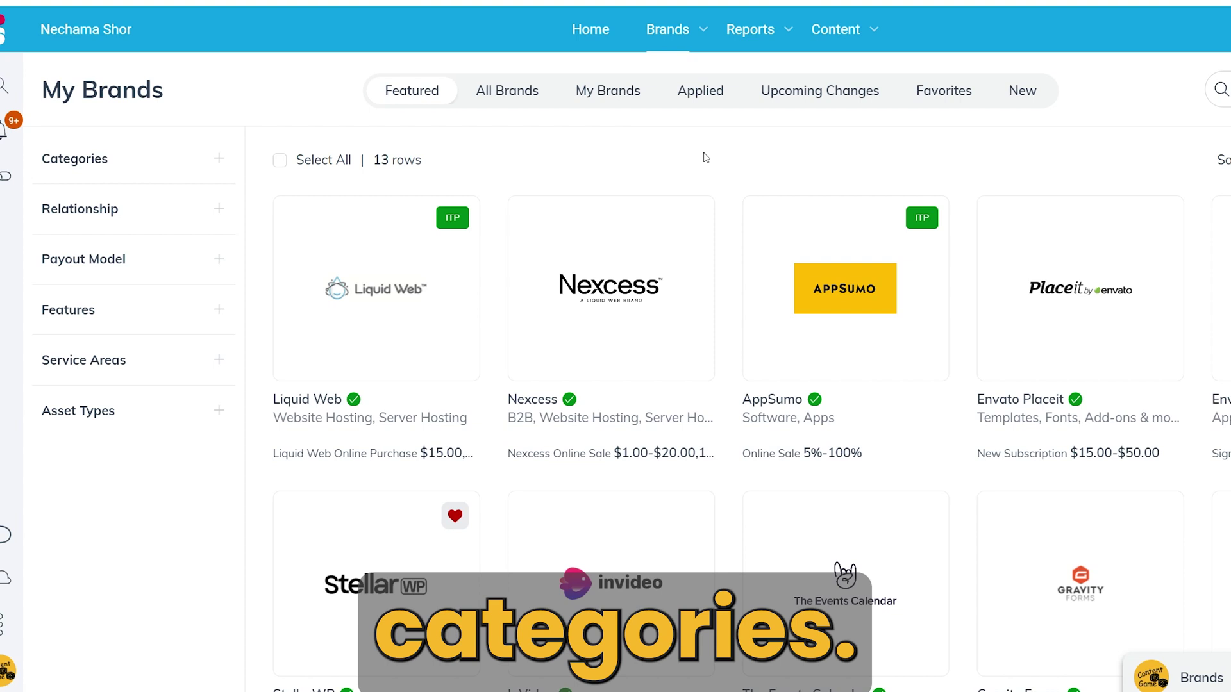
click(702, 92)
click(632, 93)
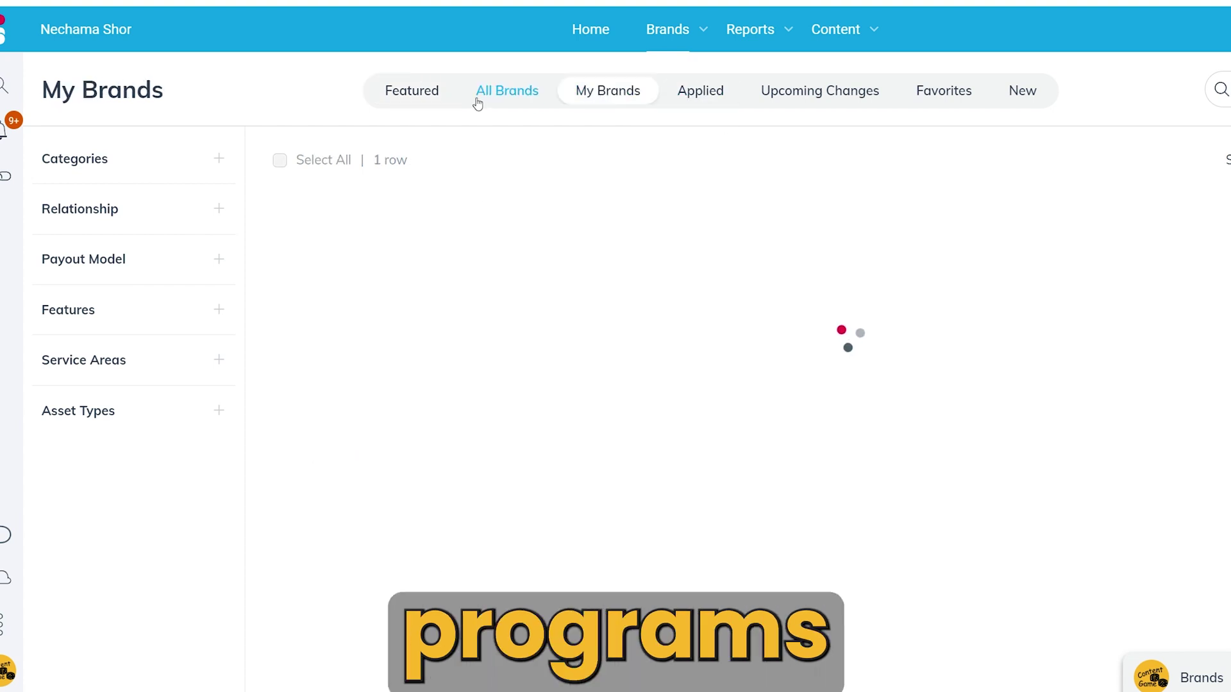
click(482, 95)
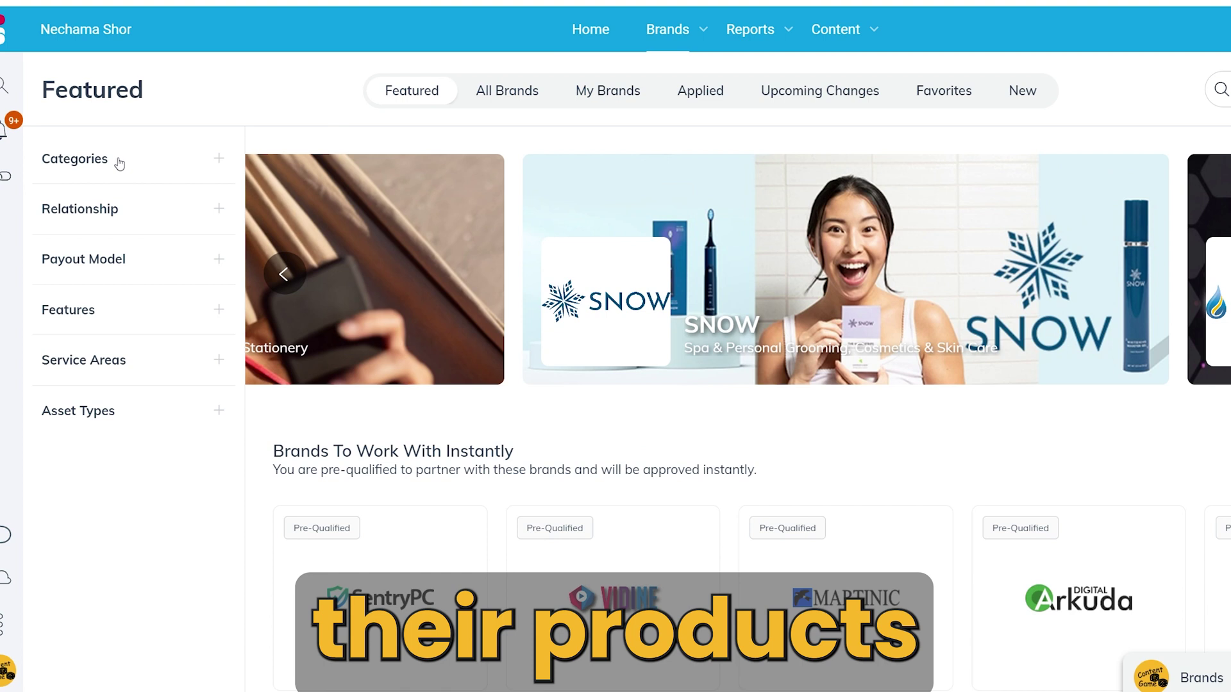
Filter All Brands by the Luxury category.
click(119, 164)
scroll(103, 275, down, 7)
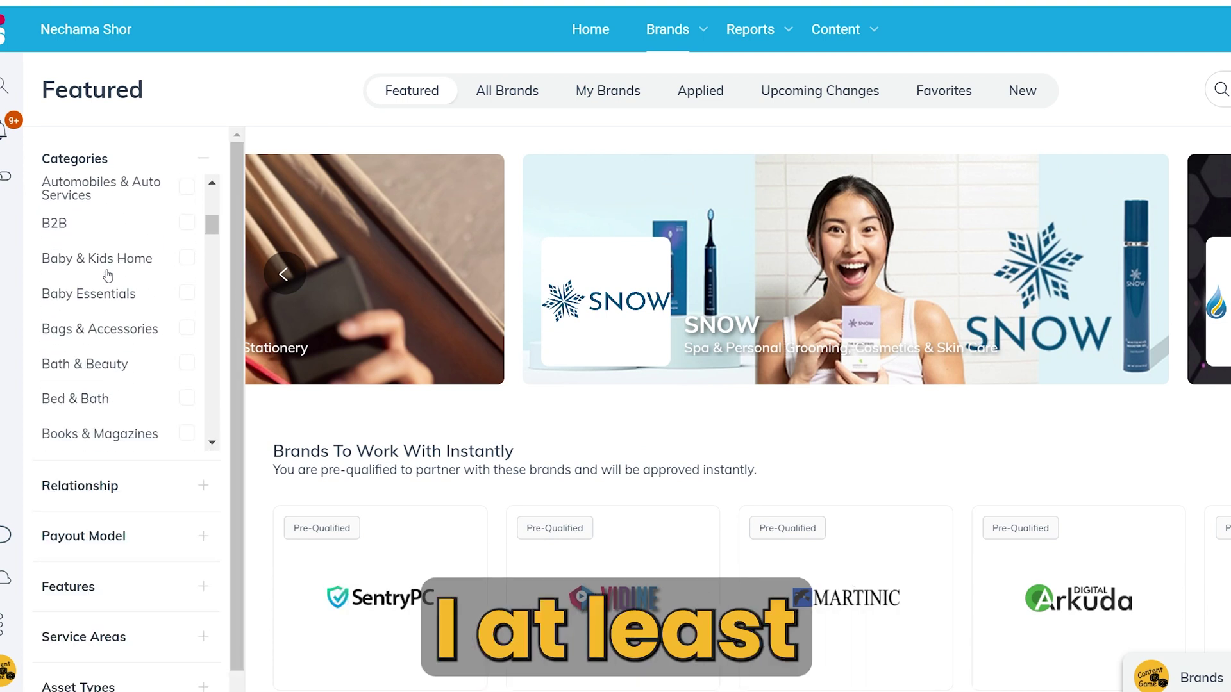
scroll(142, 284, down, 8)
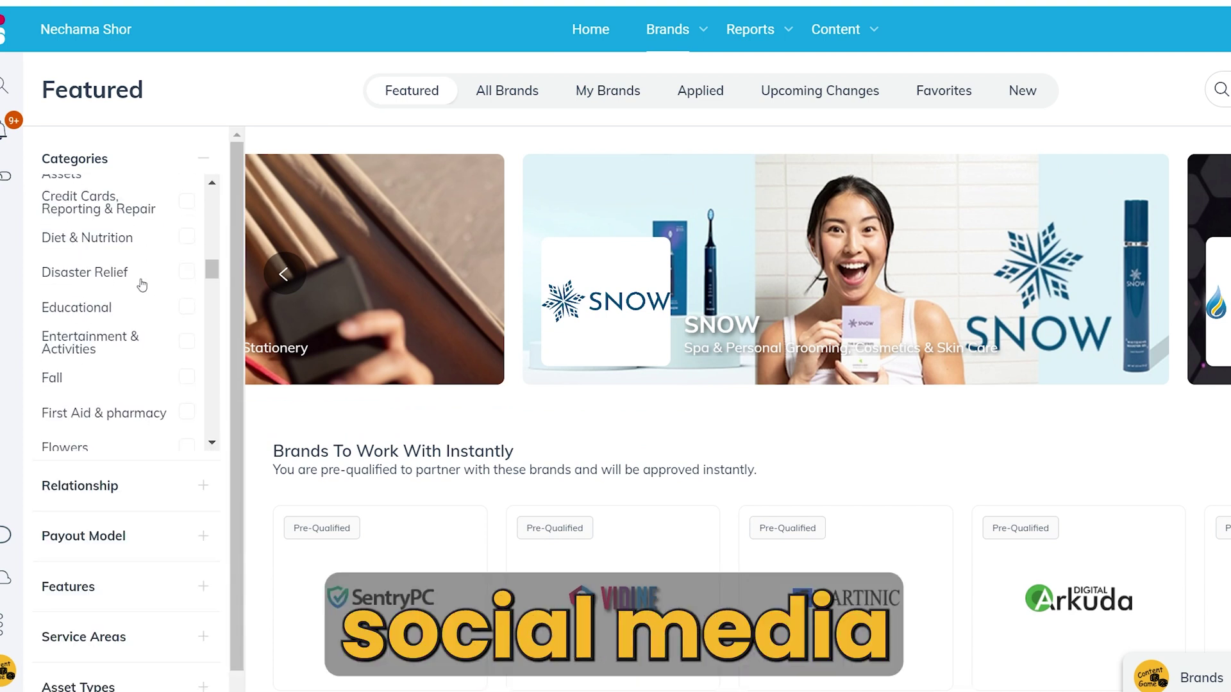
scroll(142, 284, down, 10)
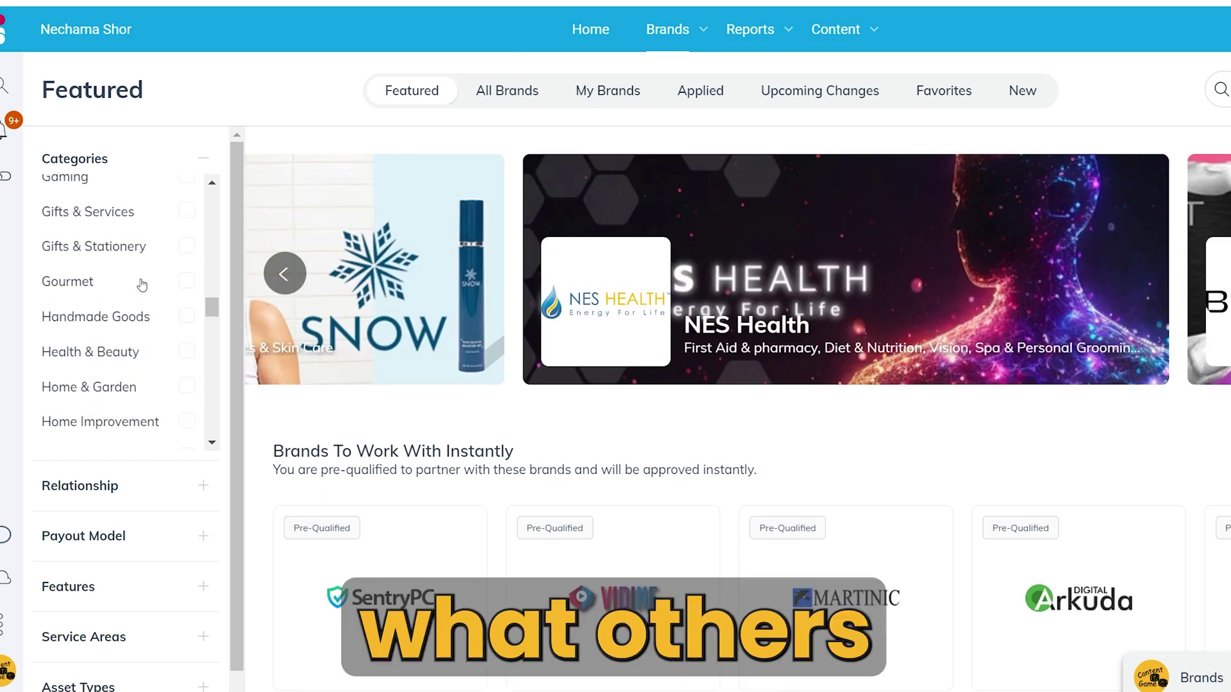
scroll(142, 285, down, 3)
scroll(142, 285, down, 3)
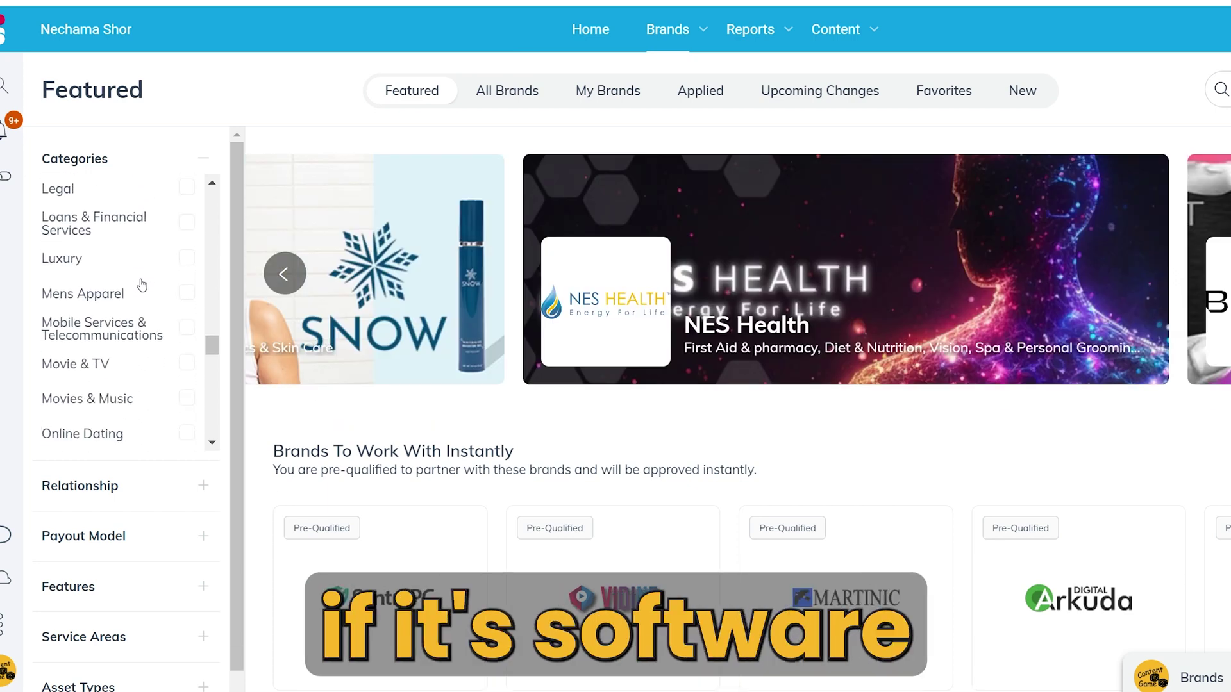
scroll(137, 282, down, 3)
scroll(67, 277, up, 3)
click(66, 274)
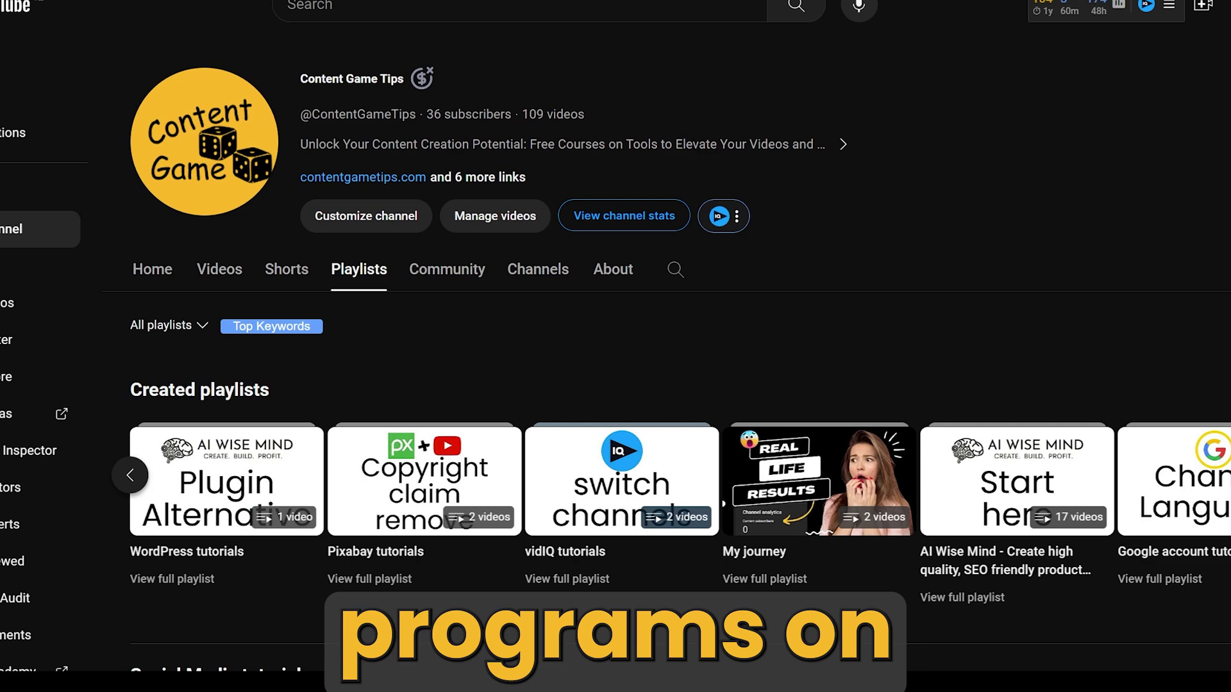
Play all of the AI Wise Mind playlist and scroll through its 17 videos.
click(1019, 471)
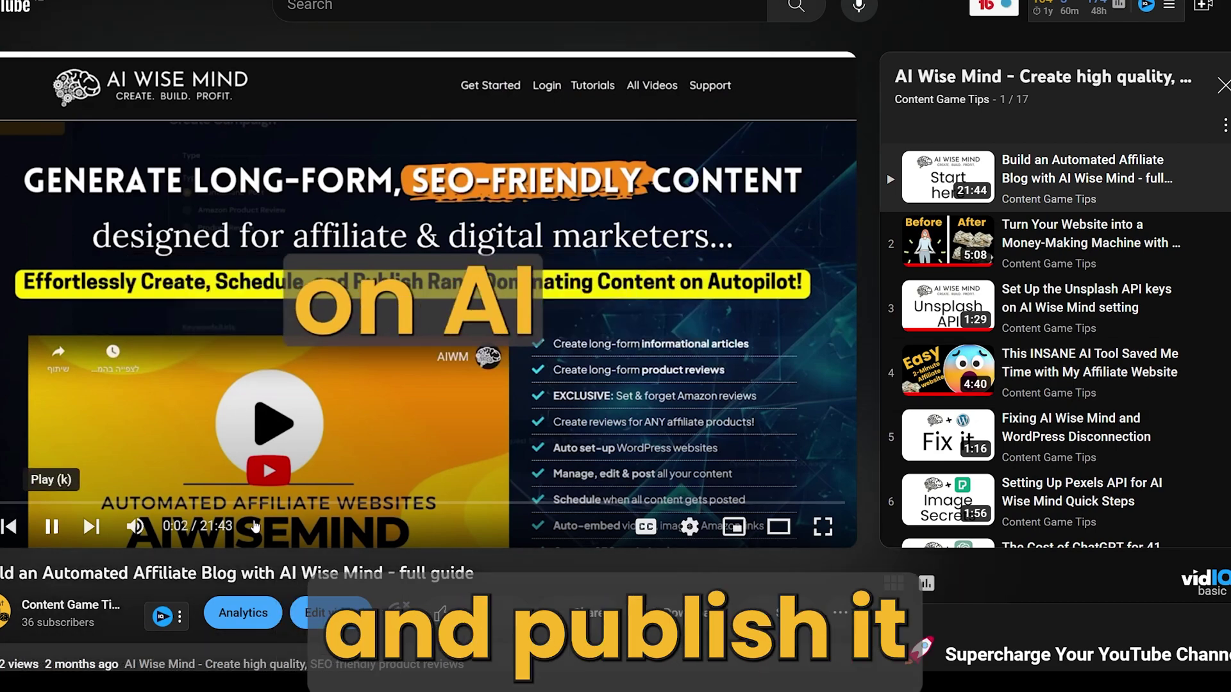
scroll(1081, 401, down, 6)
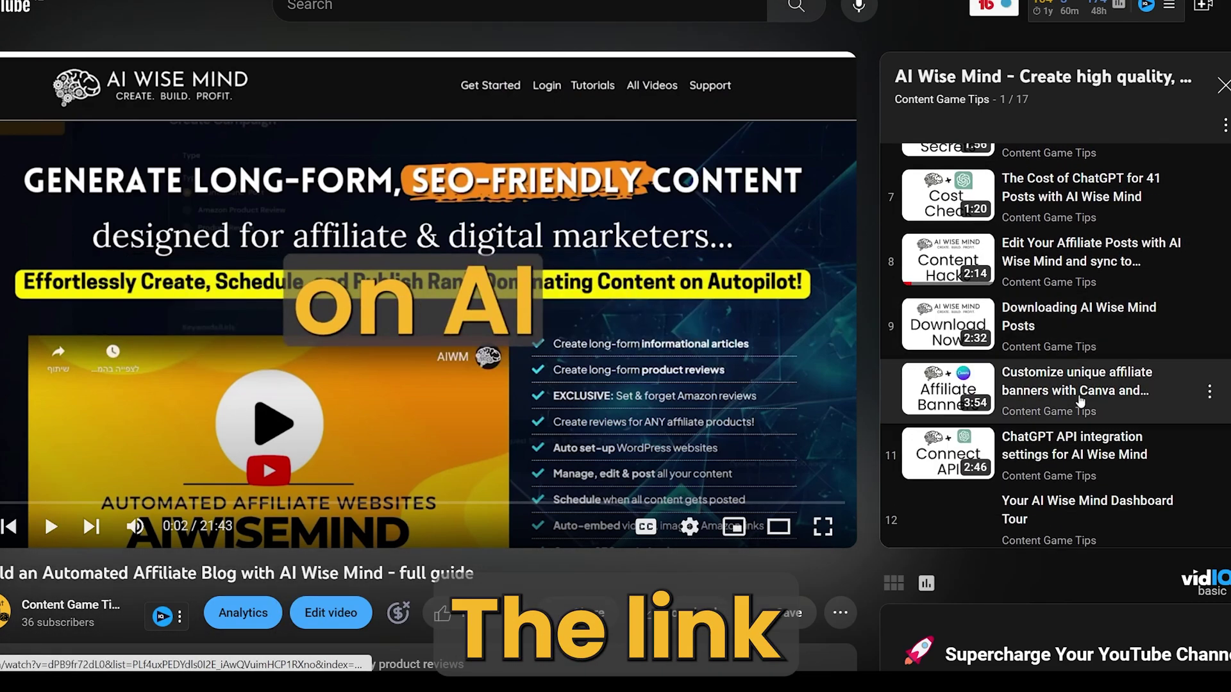
scroll(1081, 401, down, 5)
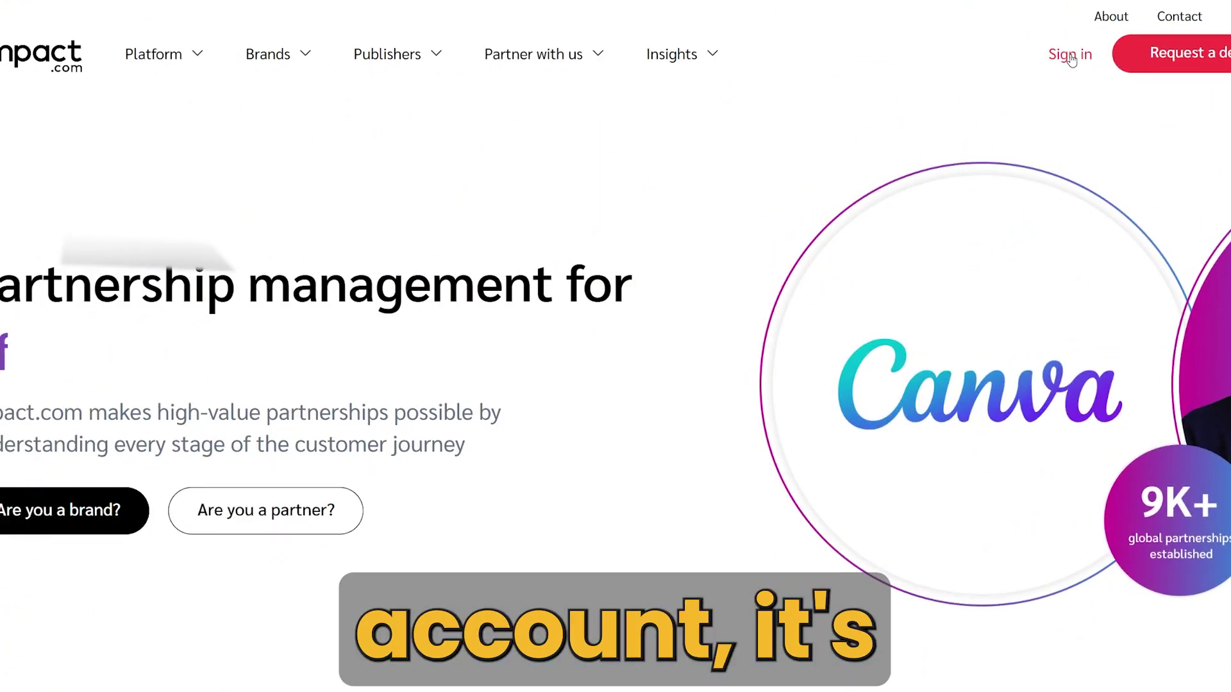
Sign in to impact.com with the account password.
click(1069, 55)
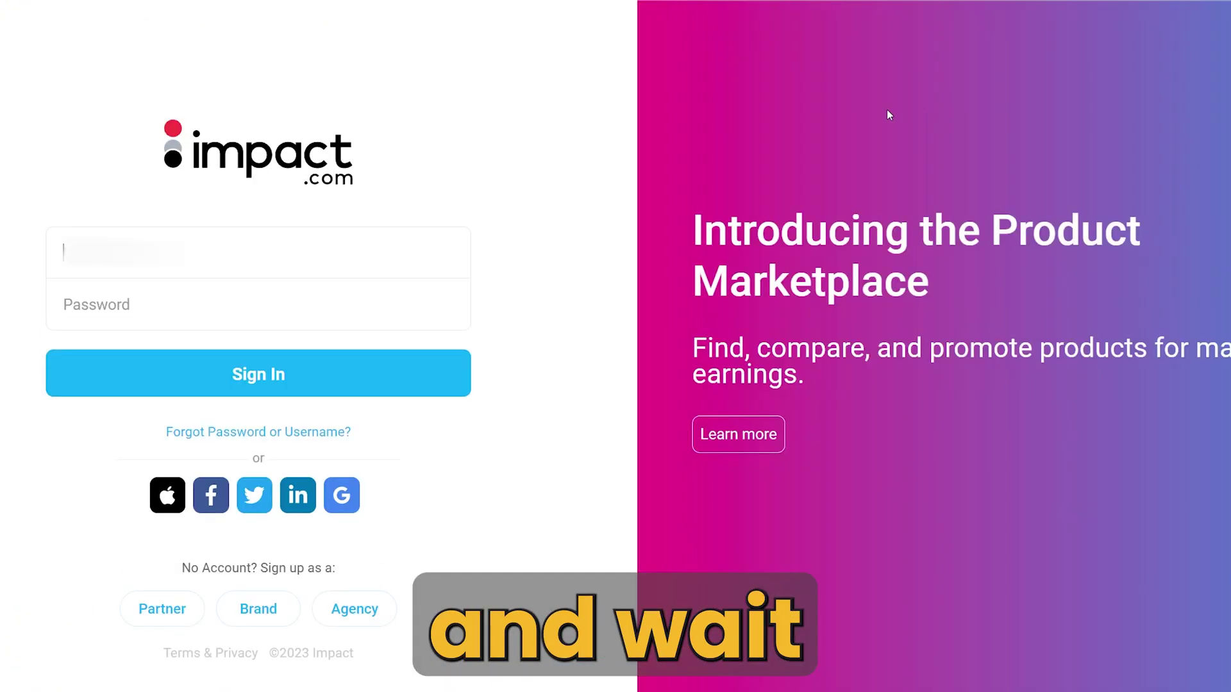
key(Tab)
text(********)
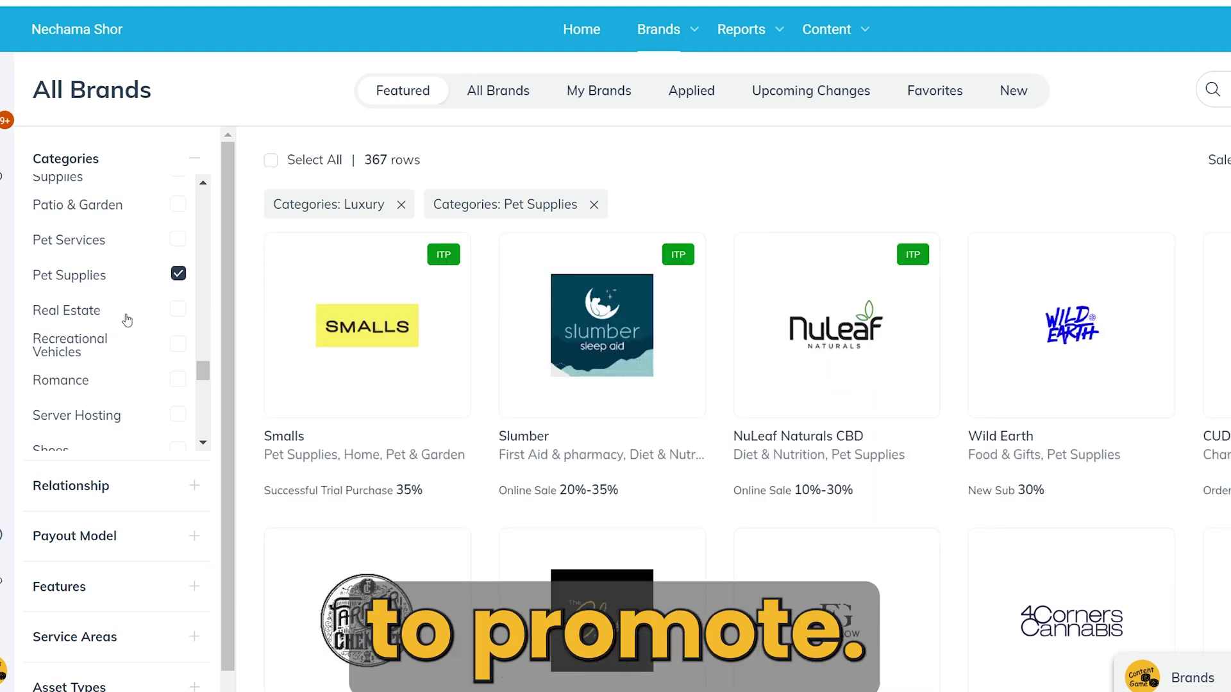
Add Supplies & Furniture and Website Hosting to the category filter, giving 475 brands.
scroll(128, 320, down, 5)
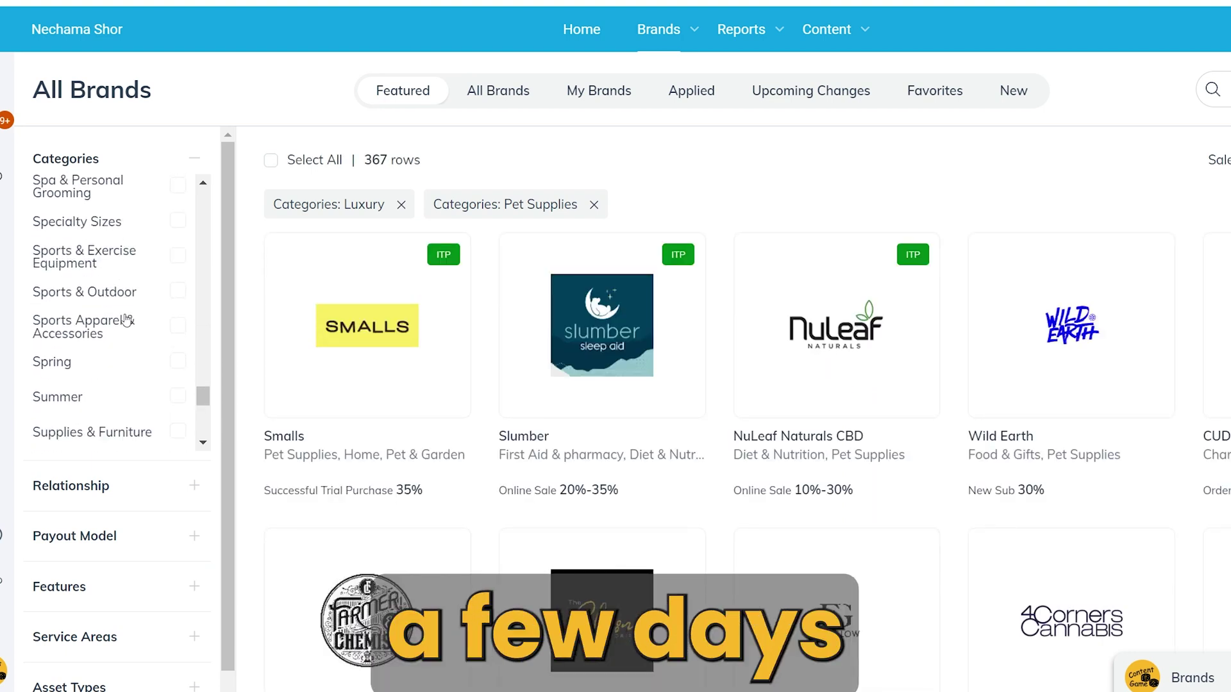
scroll(115, 314, down, 2)
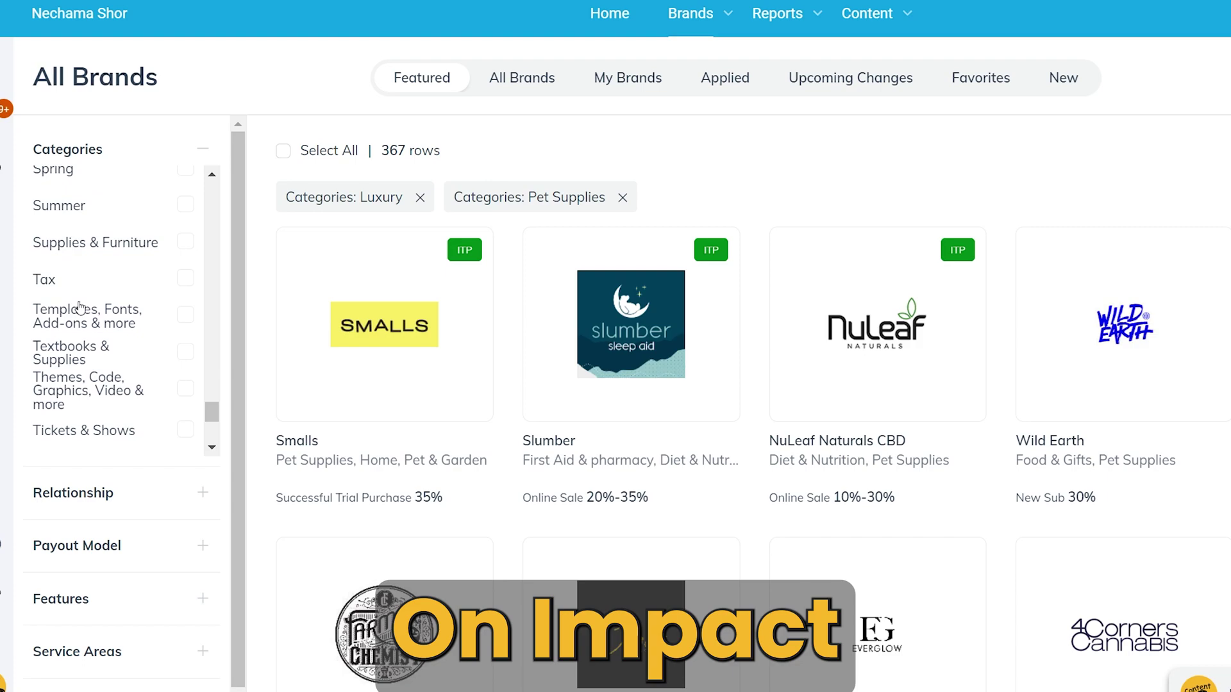
click(131, 246)
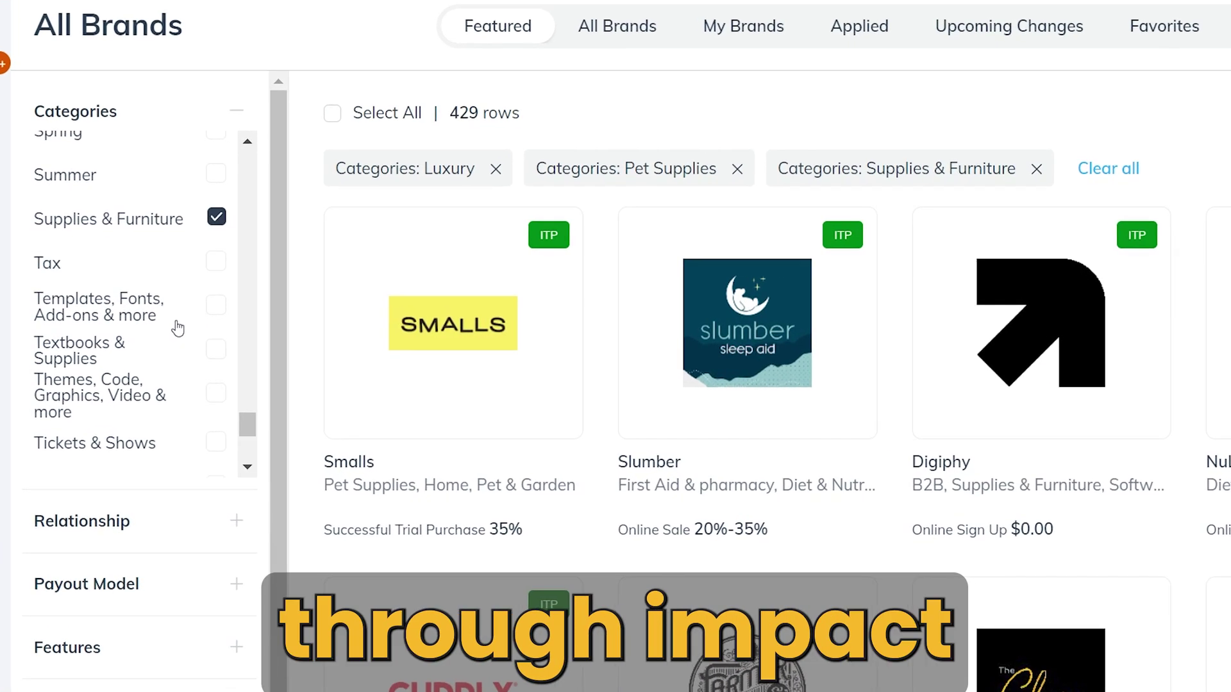
scroll(165, 326, down, 3)
scroll(175, 322, down, 2)
click(83, 315)
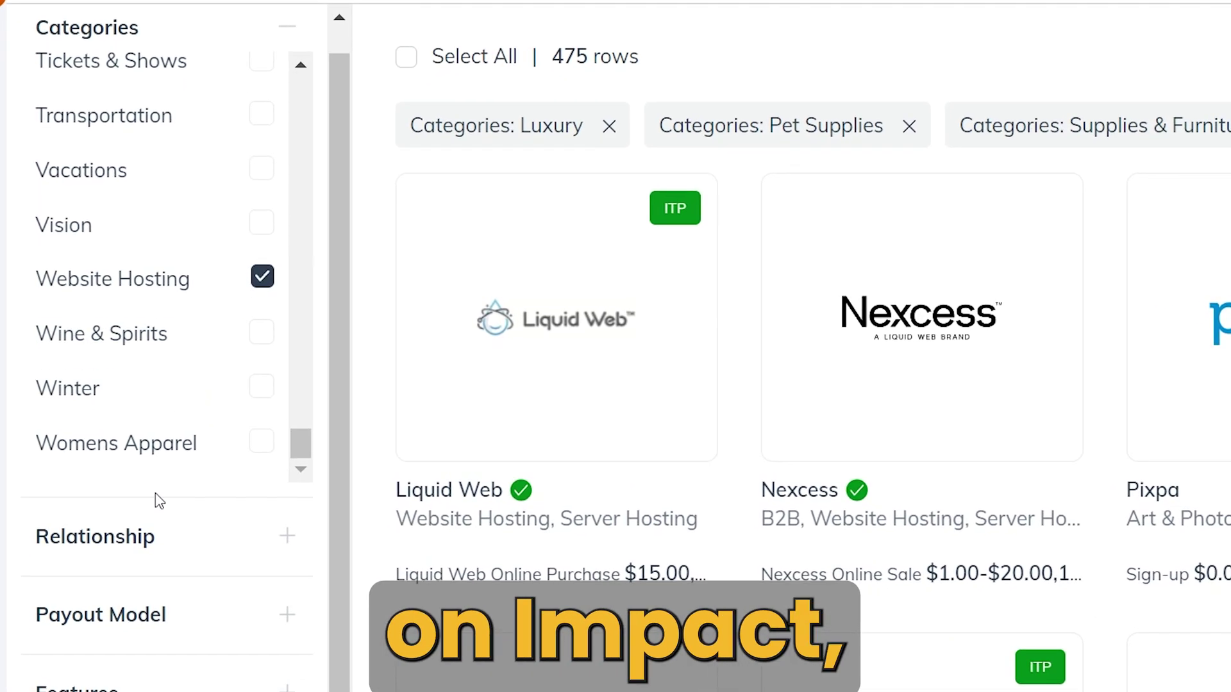
click(144, 552)
scroll(141, 166, up, 3)
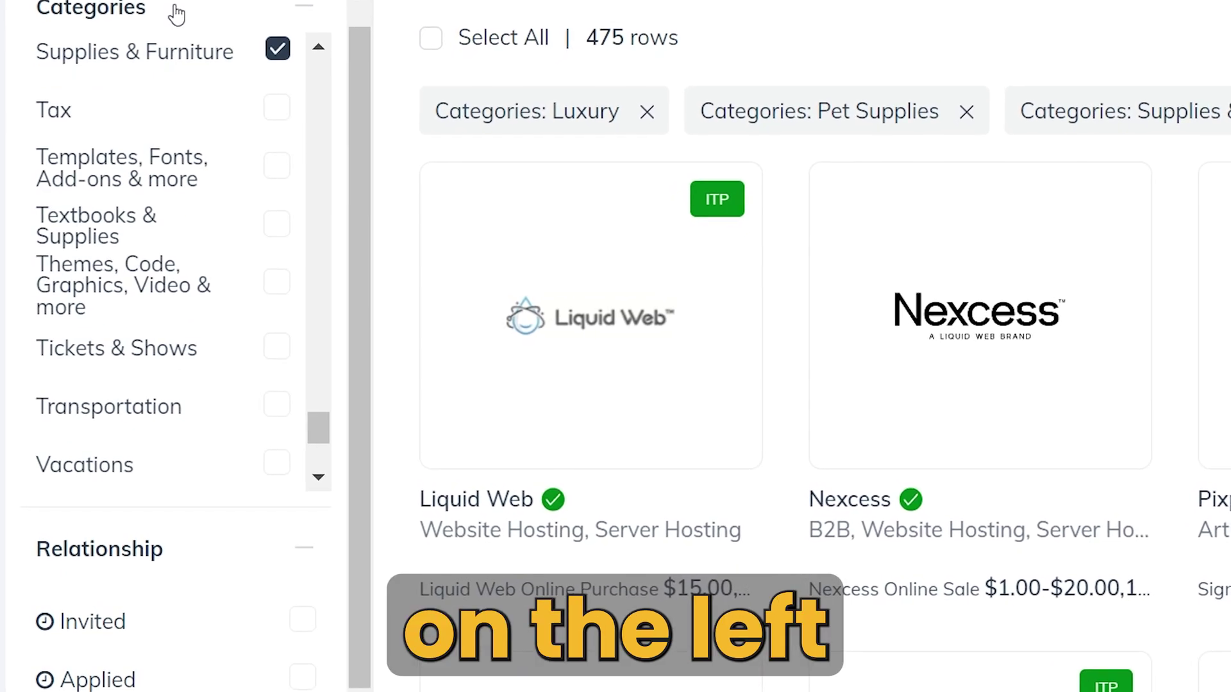
Look through the Relationship and Payout Model filter options.
click(168, 17)
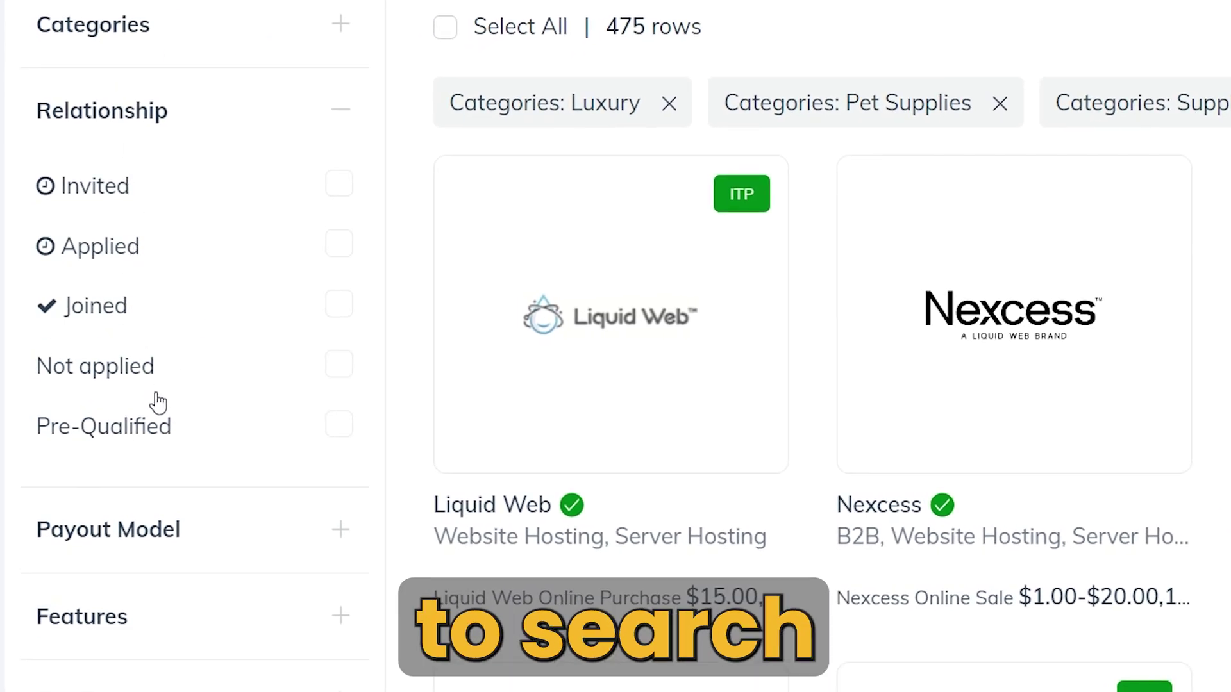
click(138, 532)
click(172, 110)
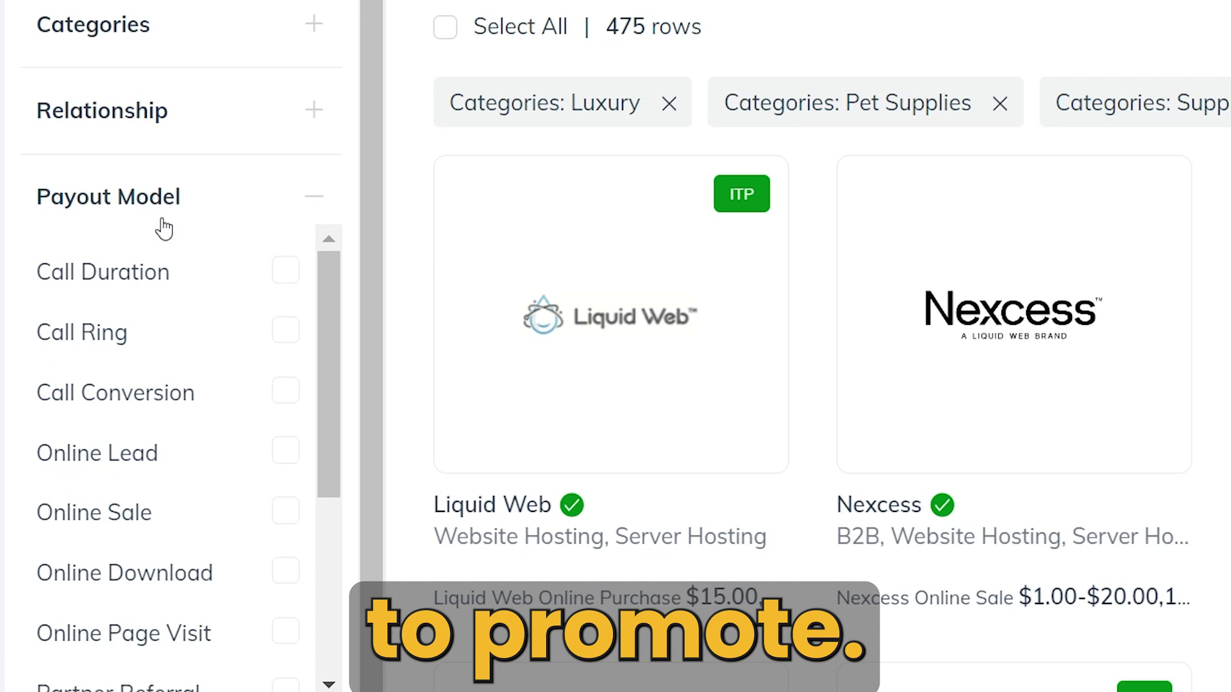
scroll(186, 282, down, 5)
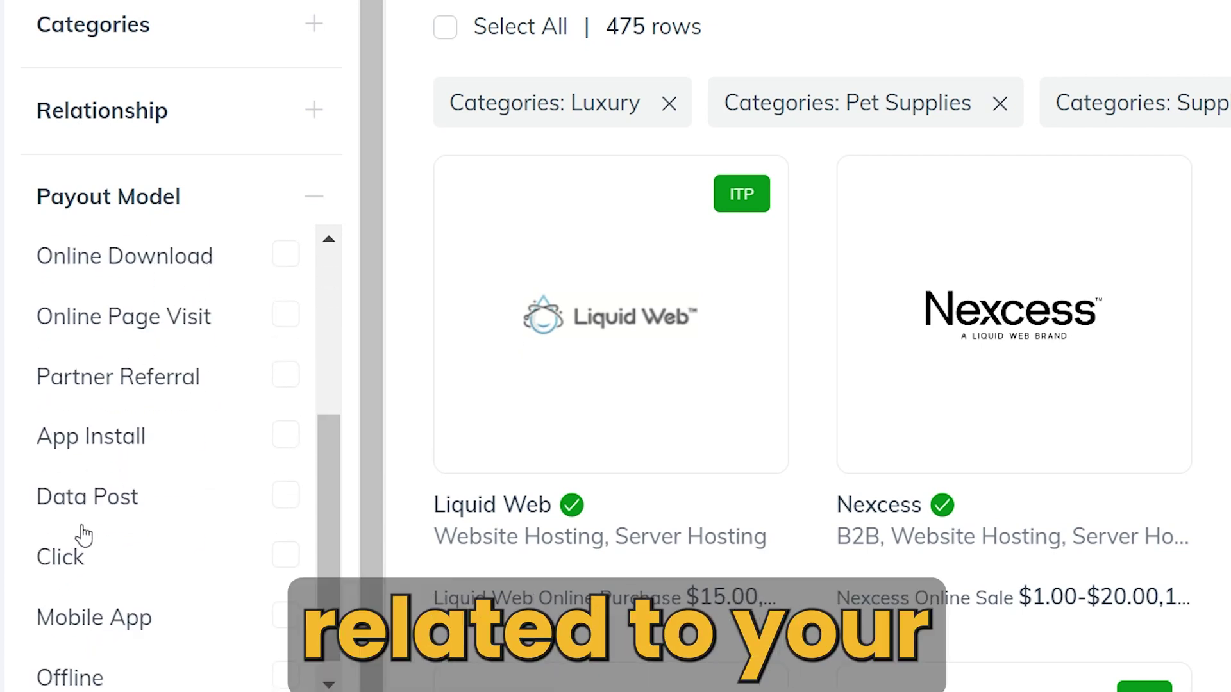
click(201, 192)
Review the Features filter and scroll through the Service Areas country list.
click(168, 312)
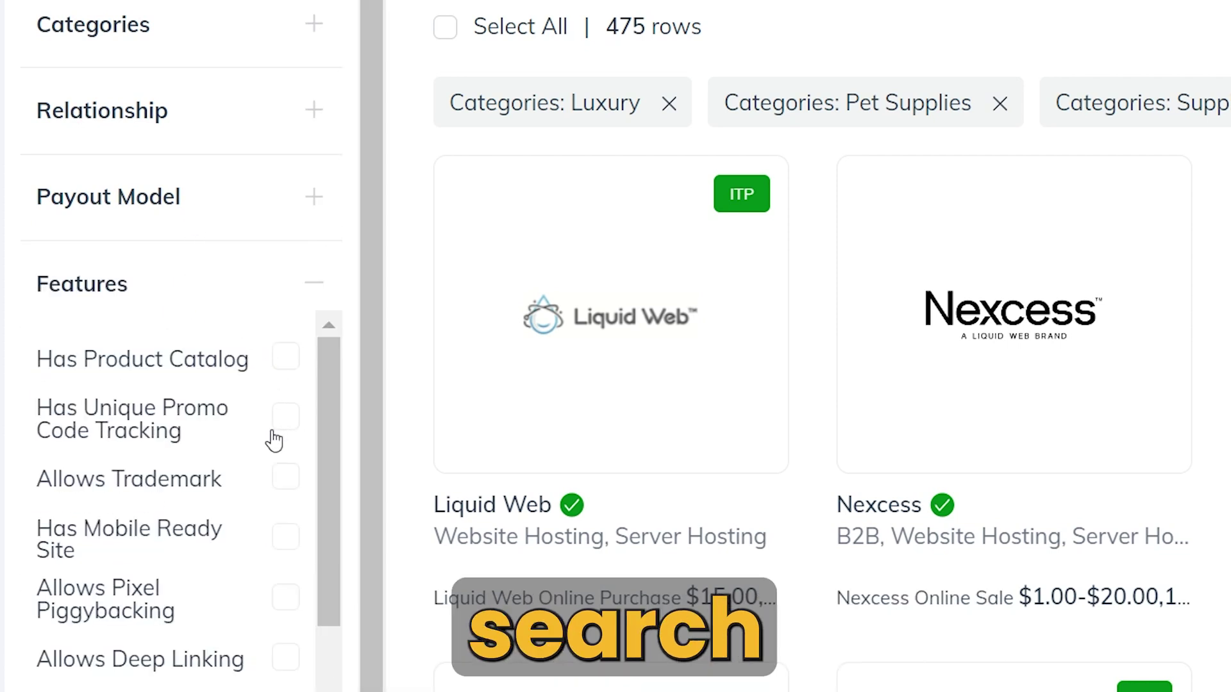
scroll(220, 432, down, 3)
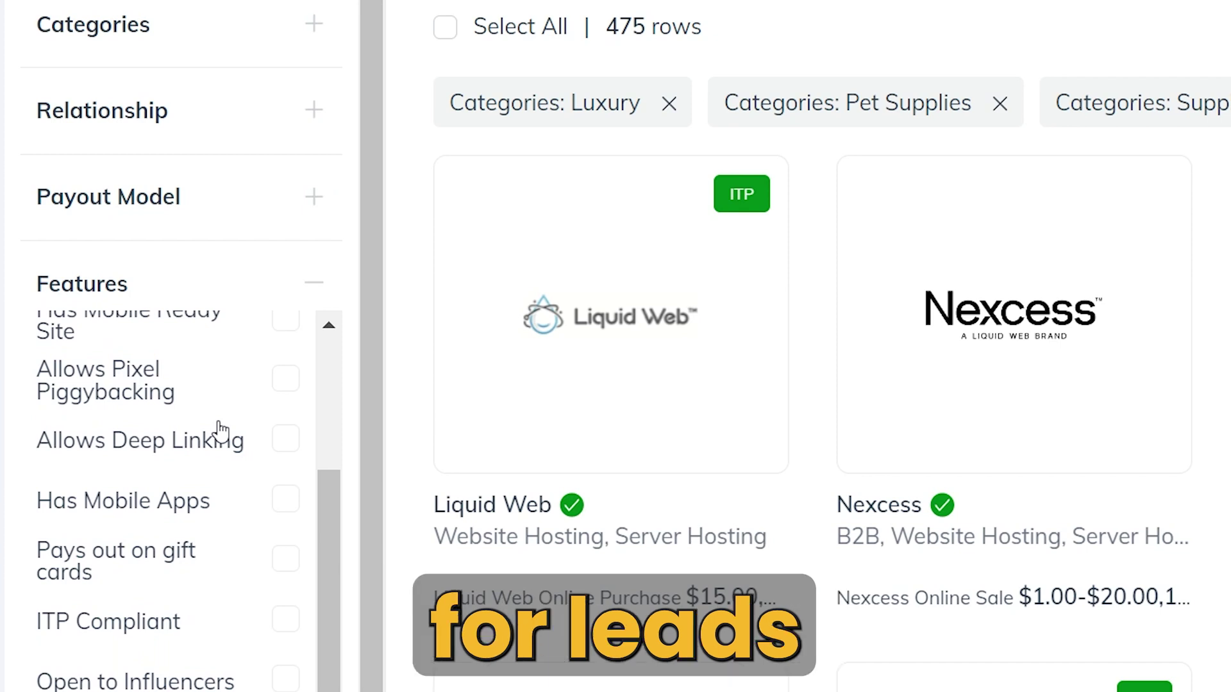
click(73, 279)
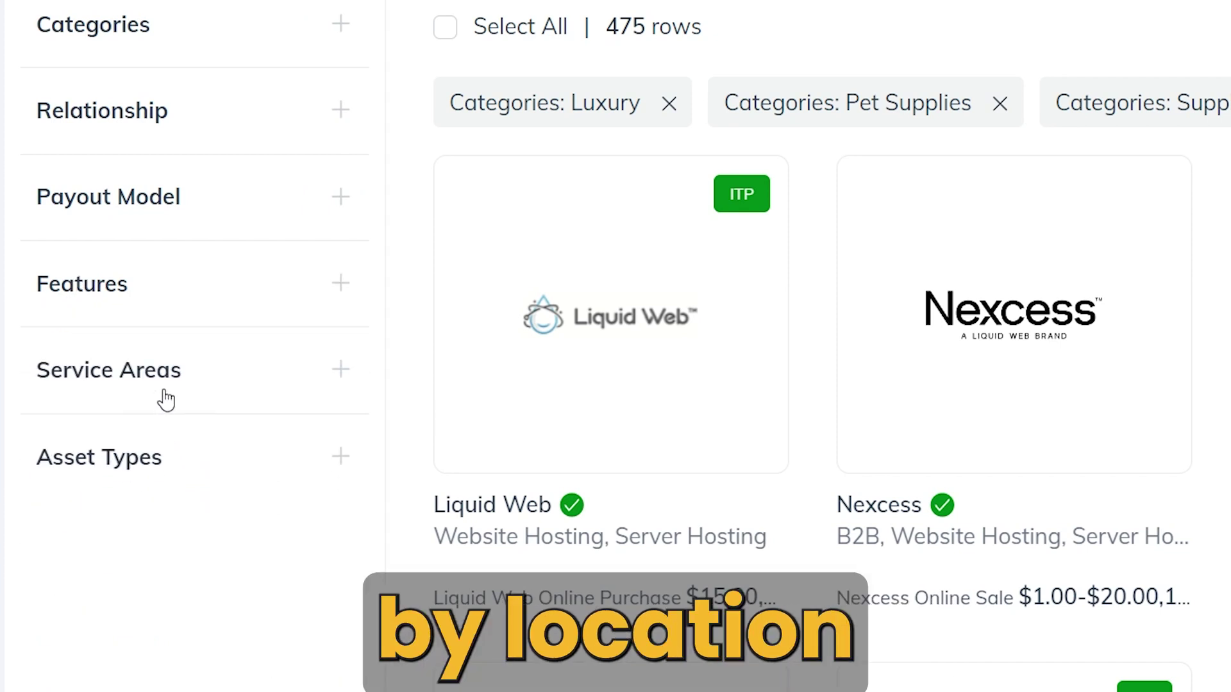
click(166, 400)
scroll(282, 543, down, 10)
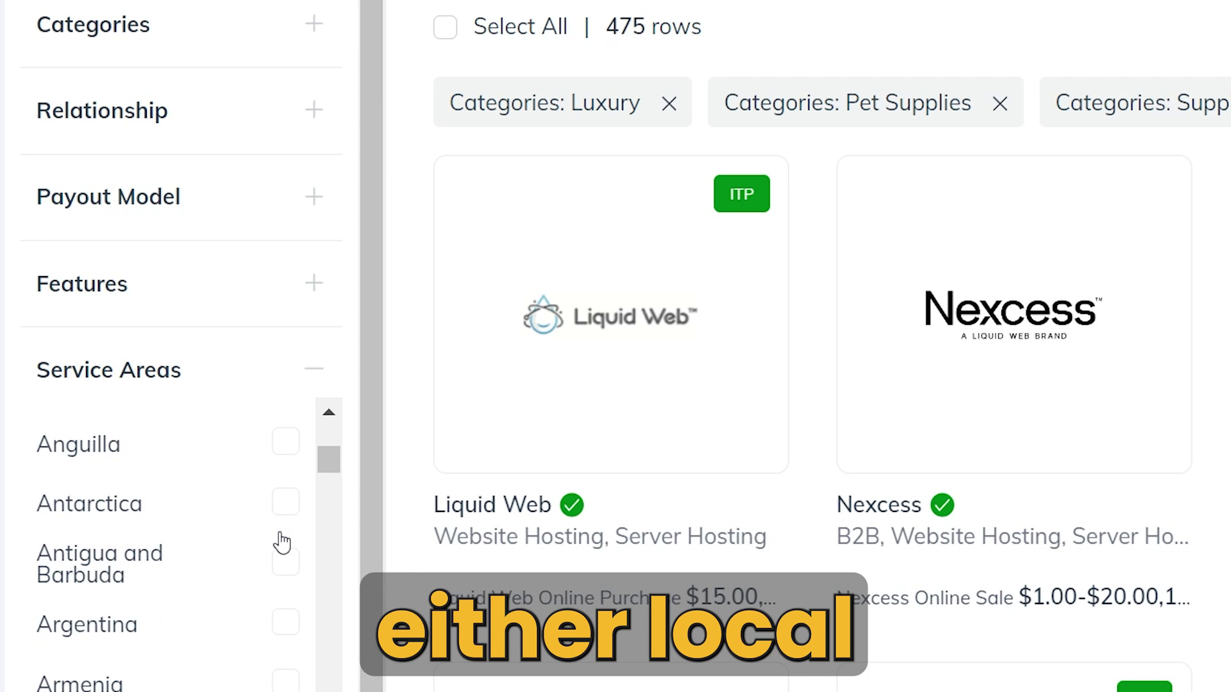
scroll(282, 543, down, 2)
scroll(282, 544, down, 3)
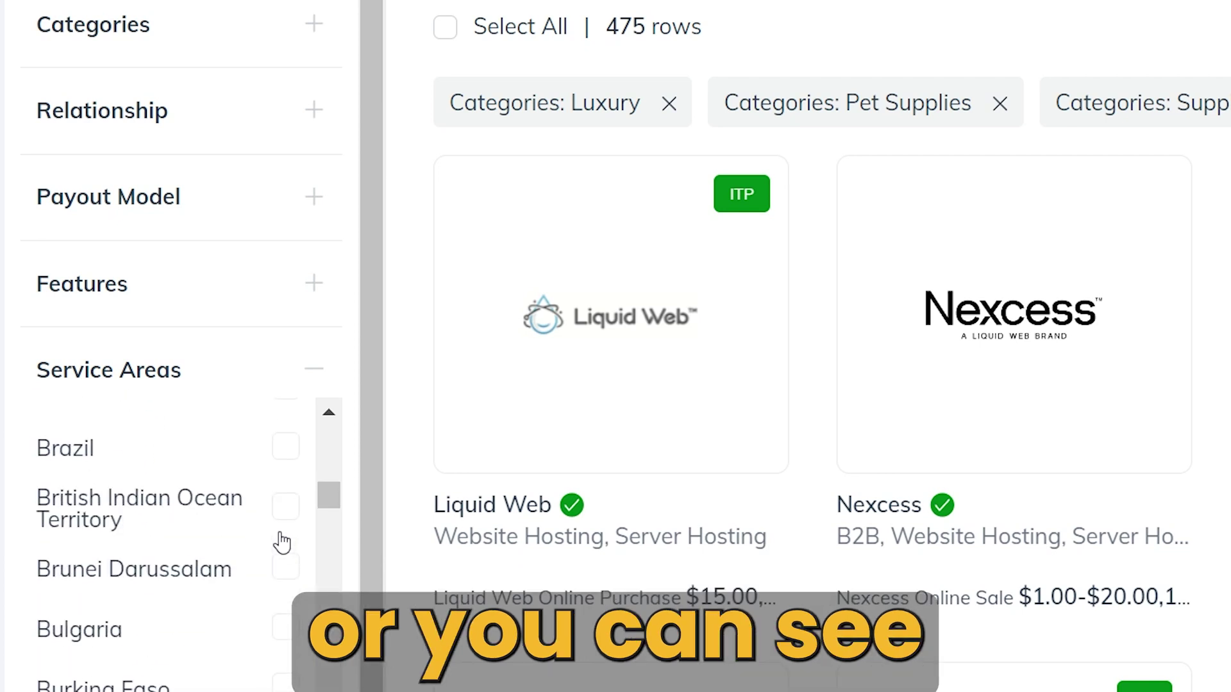
scroll(278, 542, down, 3)
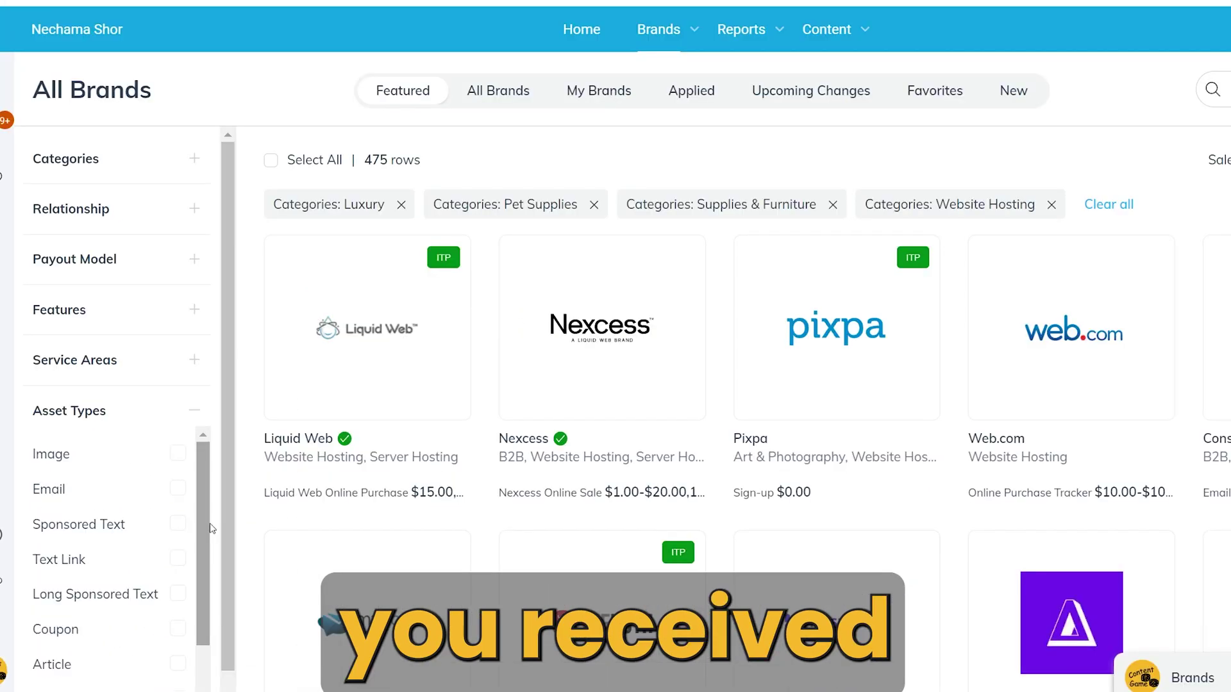
scroll(169, 519, down, 2)
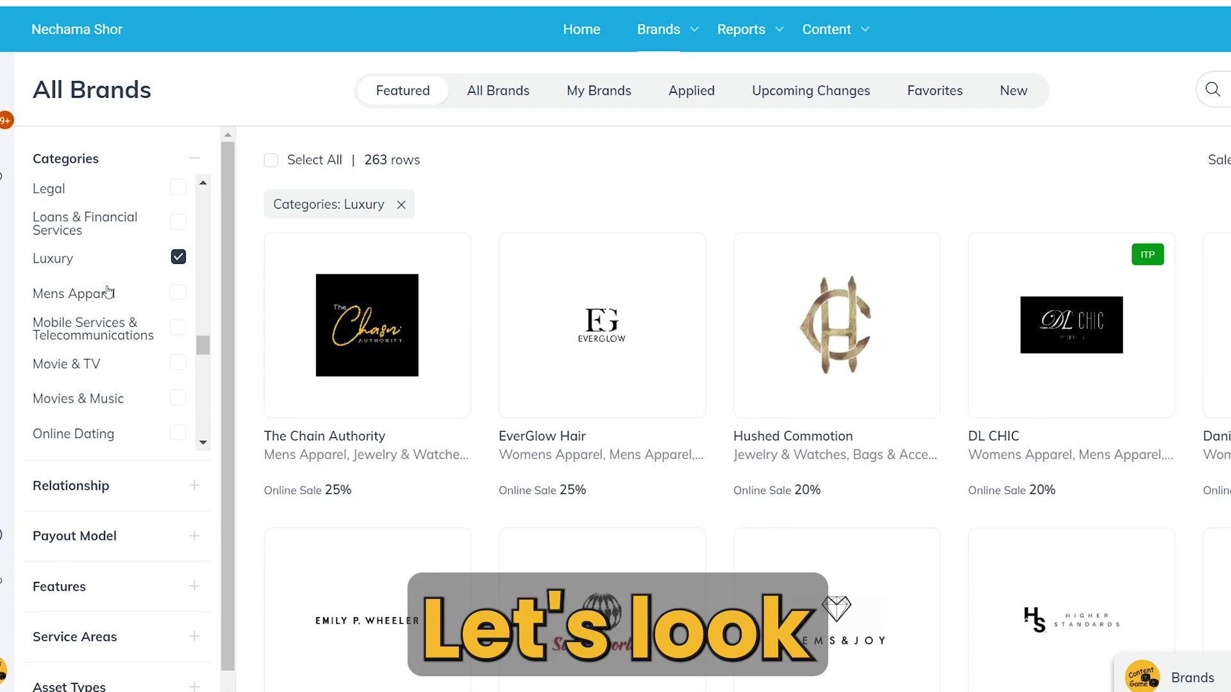
Scroll the B2B brand grid down to the VEED card.
scroll(108, 292, down, 2)
scroll(108, 292, down, 2)
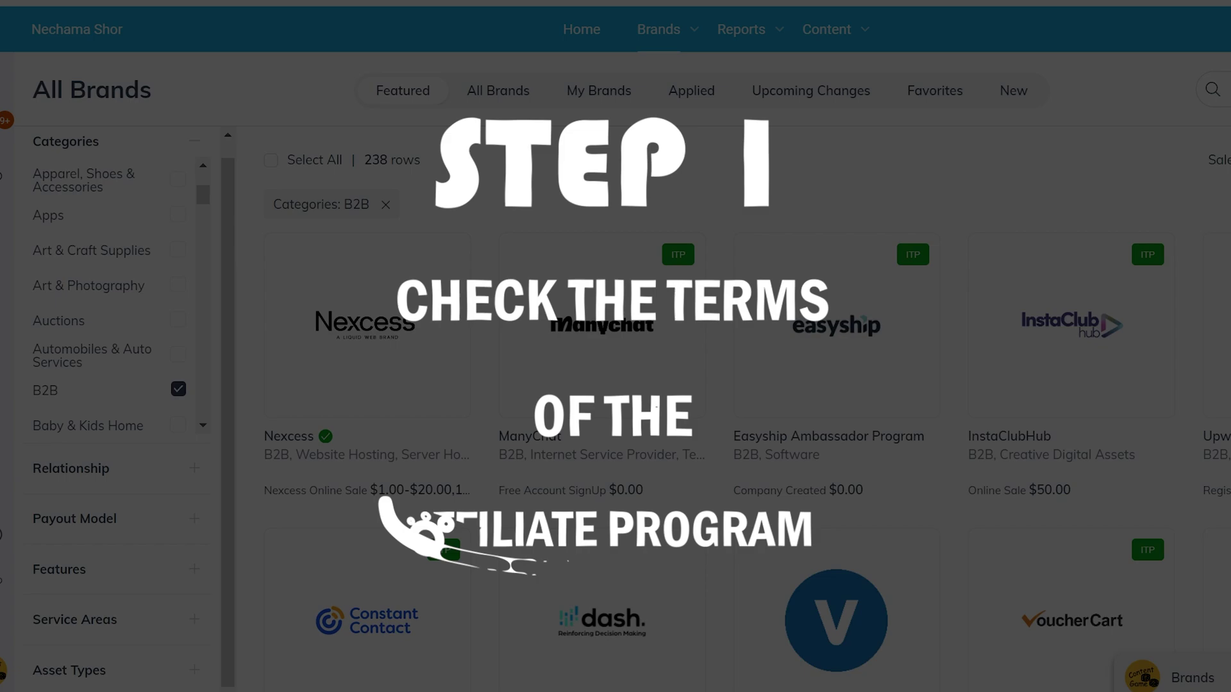
scroll(737, 410, down, 2)
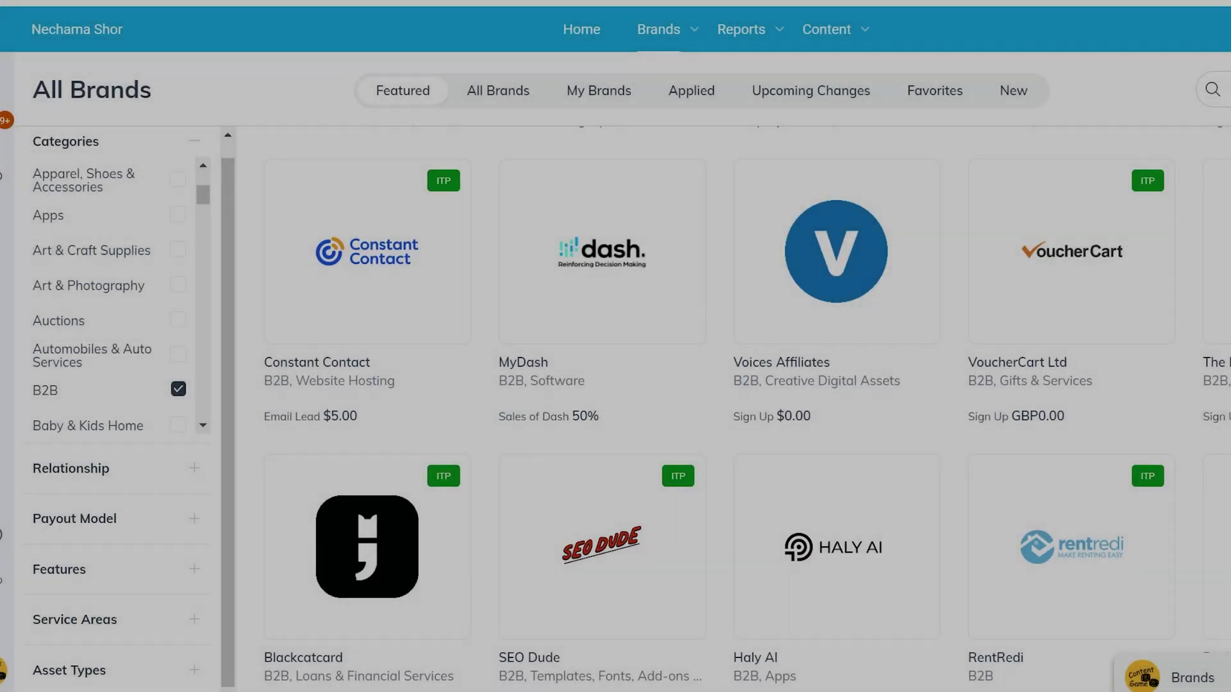
scroll(737, 410, down, 7)
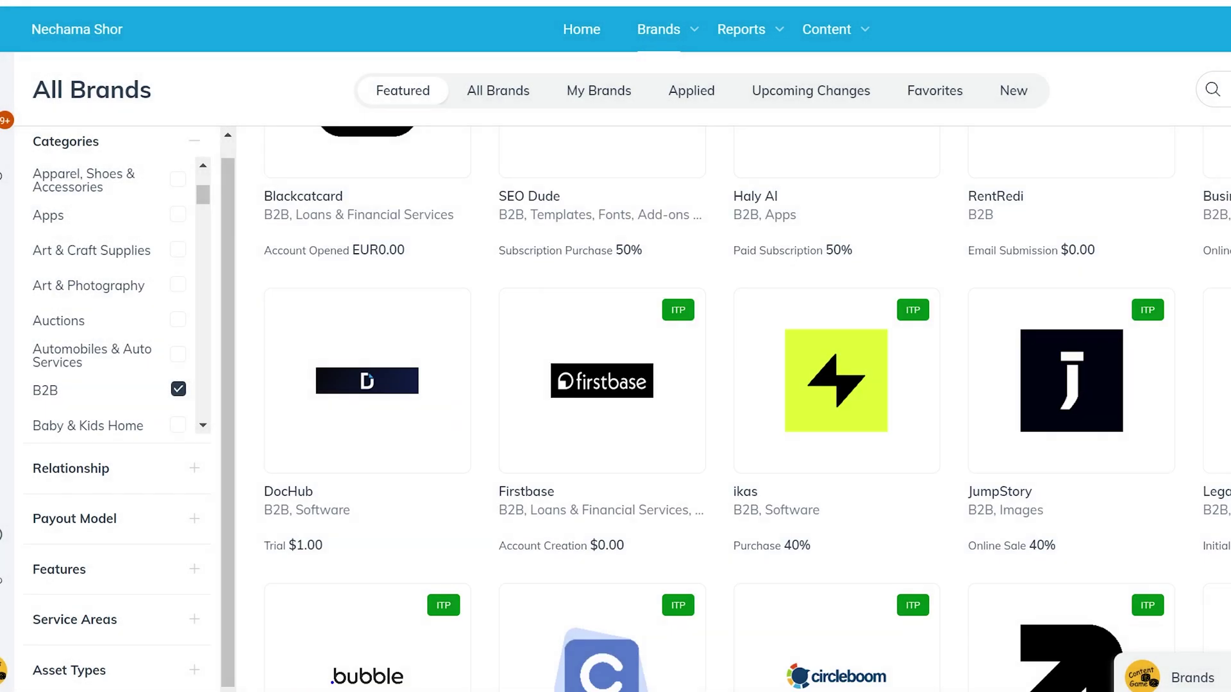
scroll(737, 410, down, 3)
scroll(737, 410, down, 2)
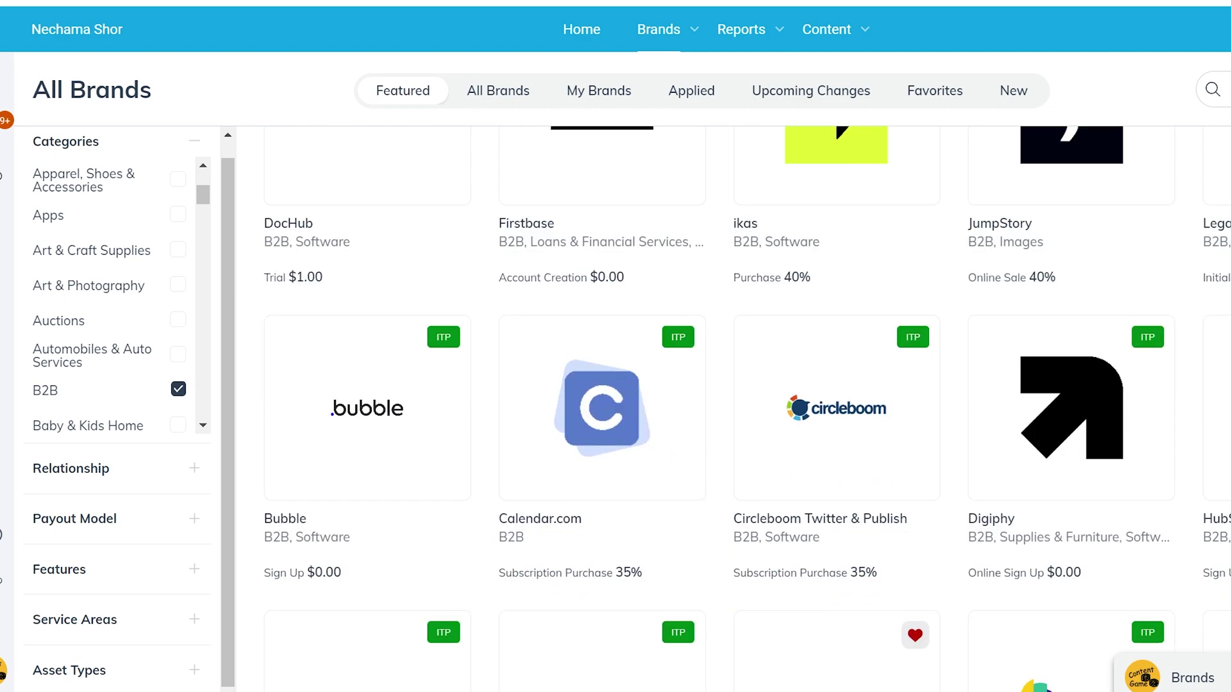
scroll(737, 410, down, 4)
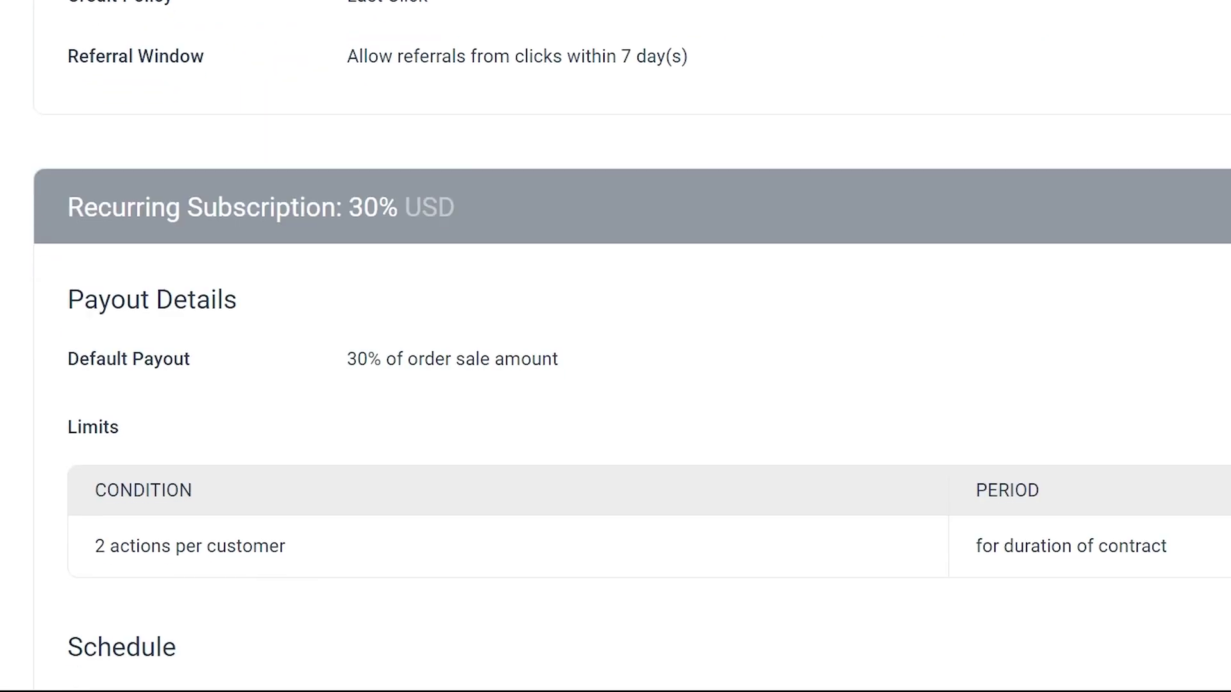
Scroll back up through VEED's terms: 30% recurring subscription payout, 7-day referral window.
scroll(632, 346, up, 2)
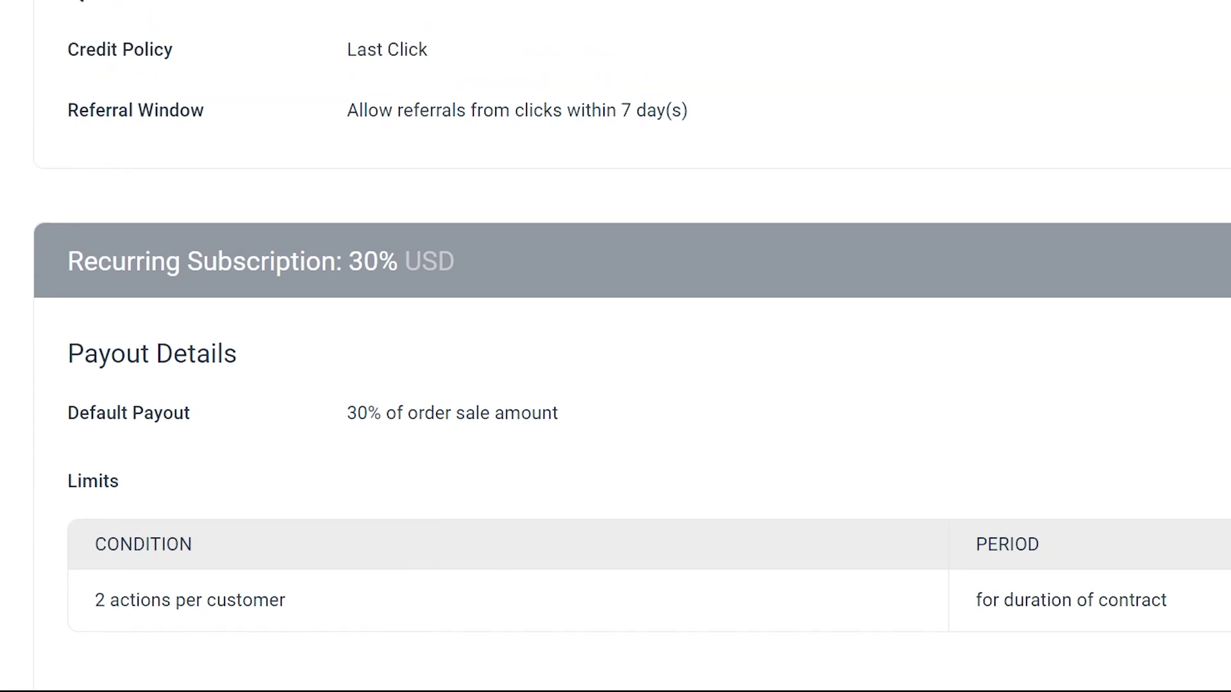
scroll(631, 346, up, 2)
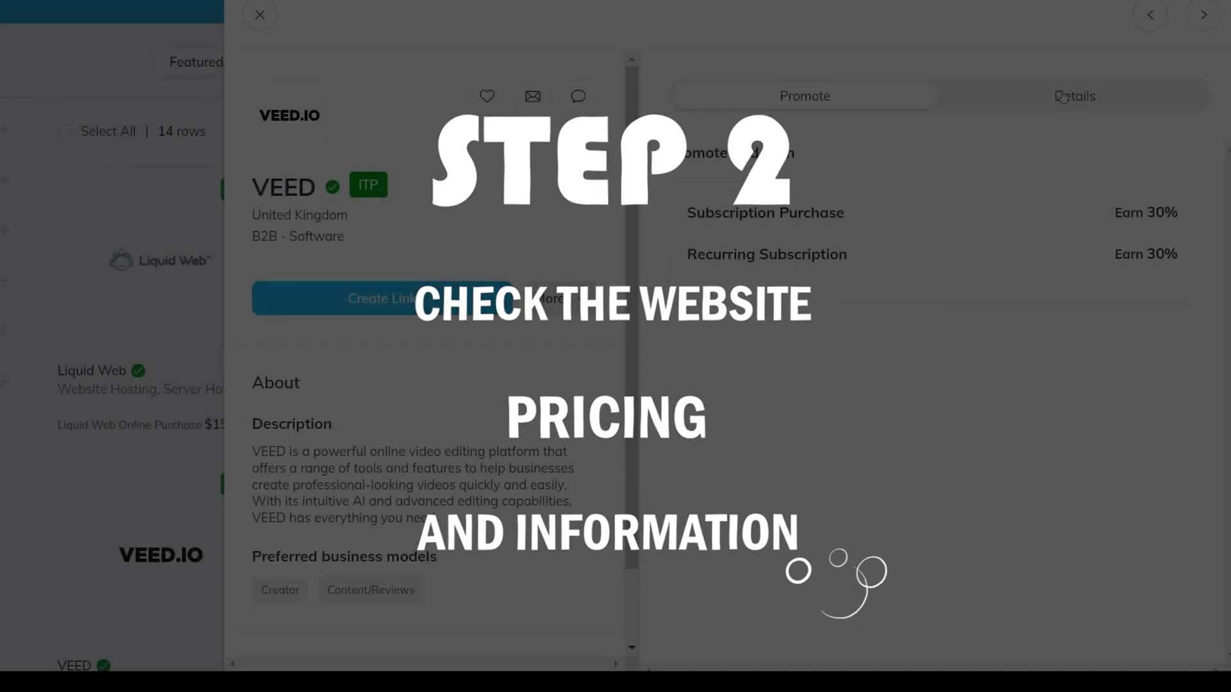
click(1074, 96)
scroll(848, 274, down, 15)
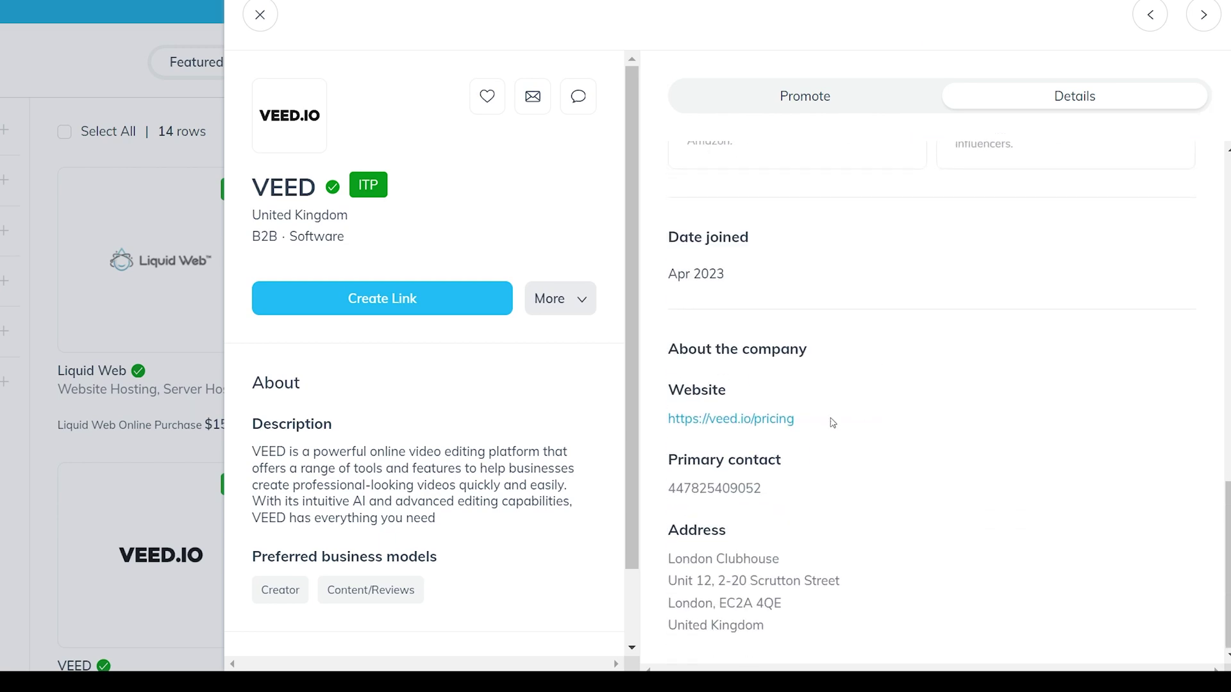
click(697, 426)
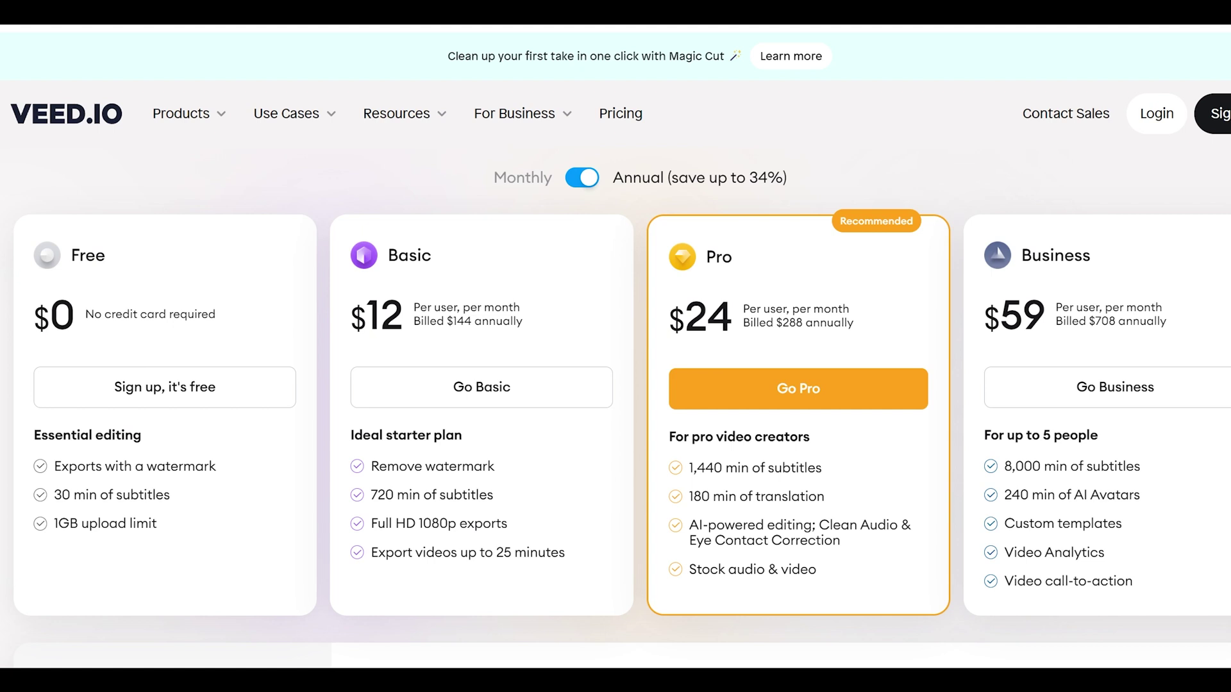
Switch VEED pricing to Monthly and start the Free plan's 'Sign up, it's free'.
click(582, 177)
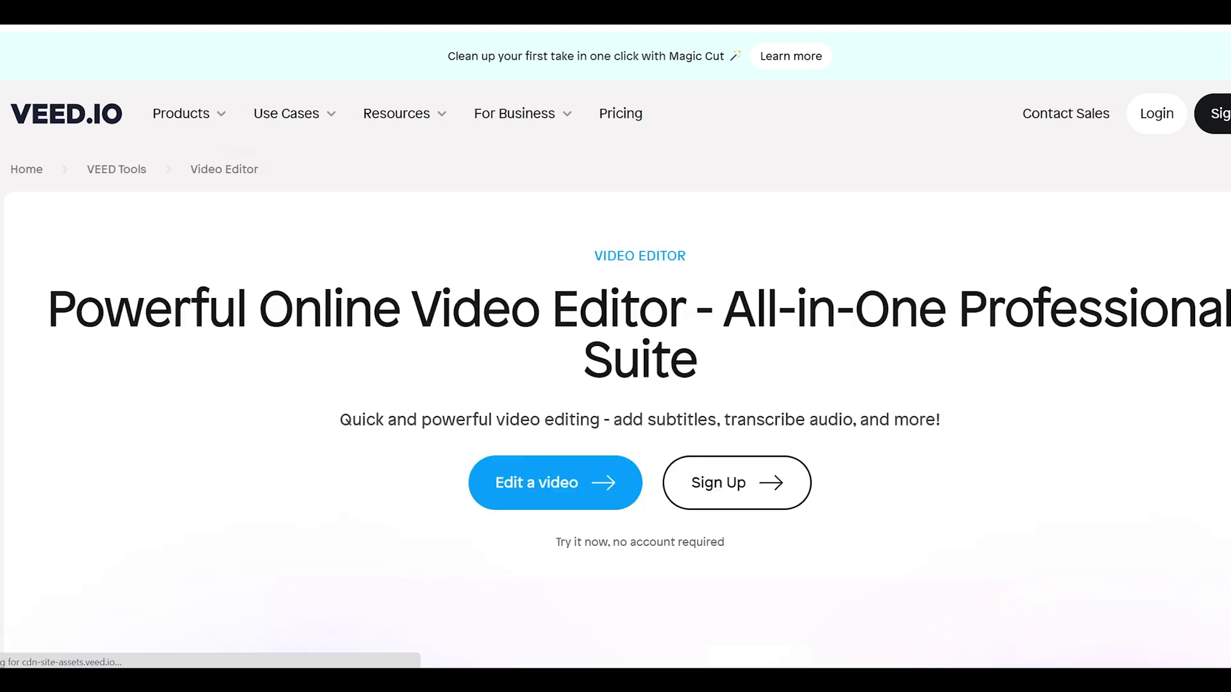
scroll(387, 400, down, 7)
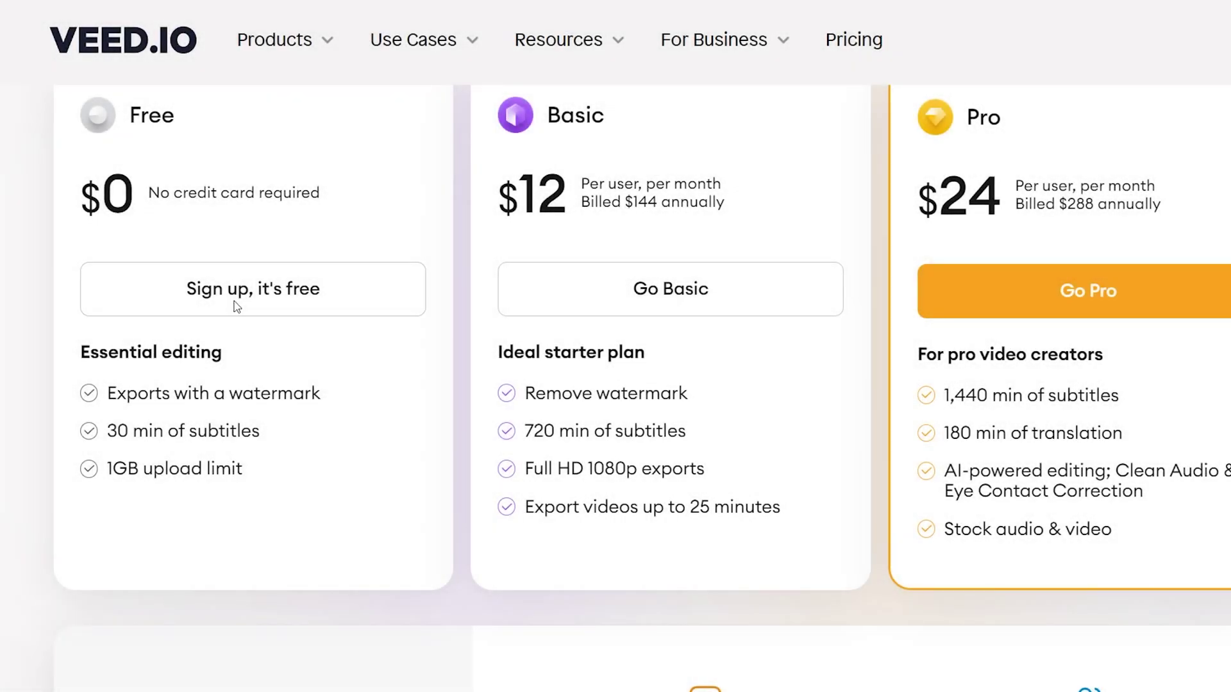
click(236, 306)
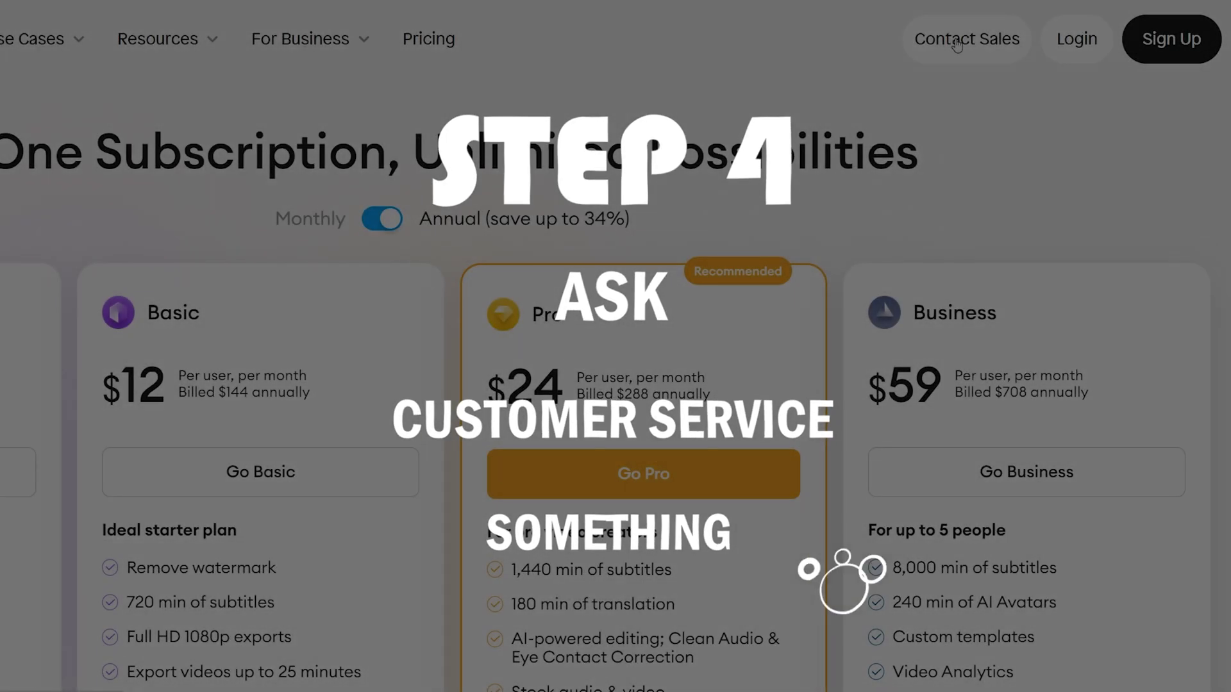
Review the Contact Sales form's Reason for contacting options, then scroll the Video Editor page.
click(957, 42)
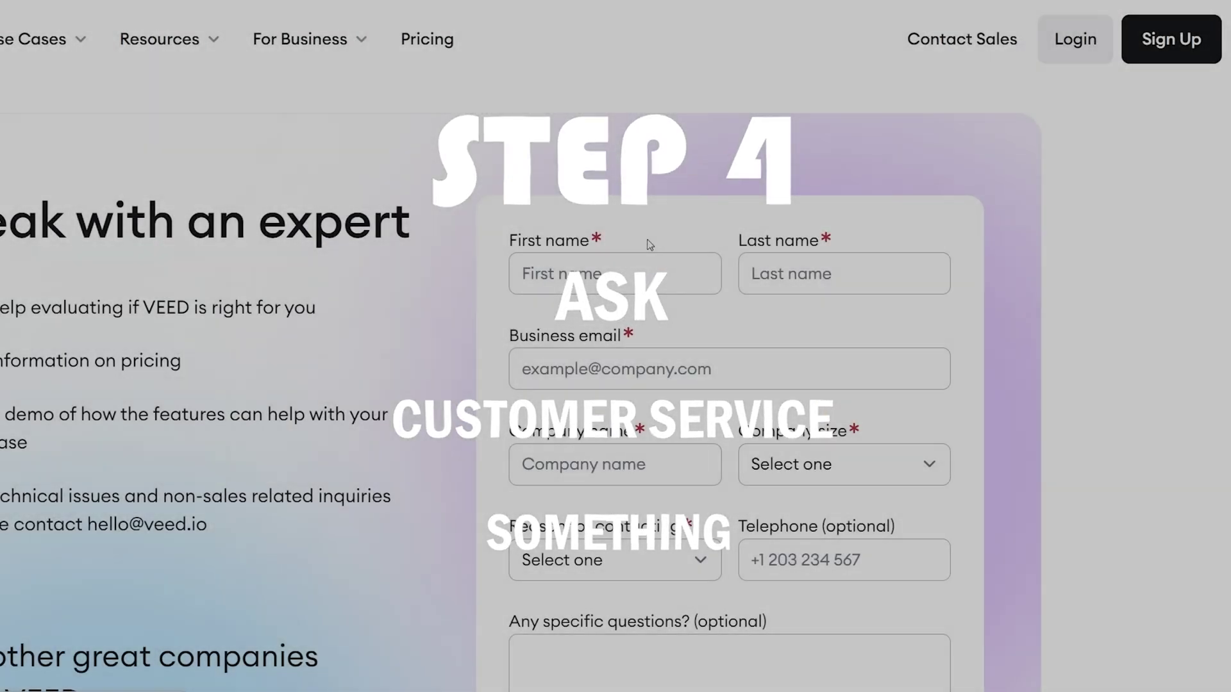
scroll(714, 266, down, 5)
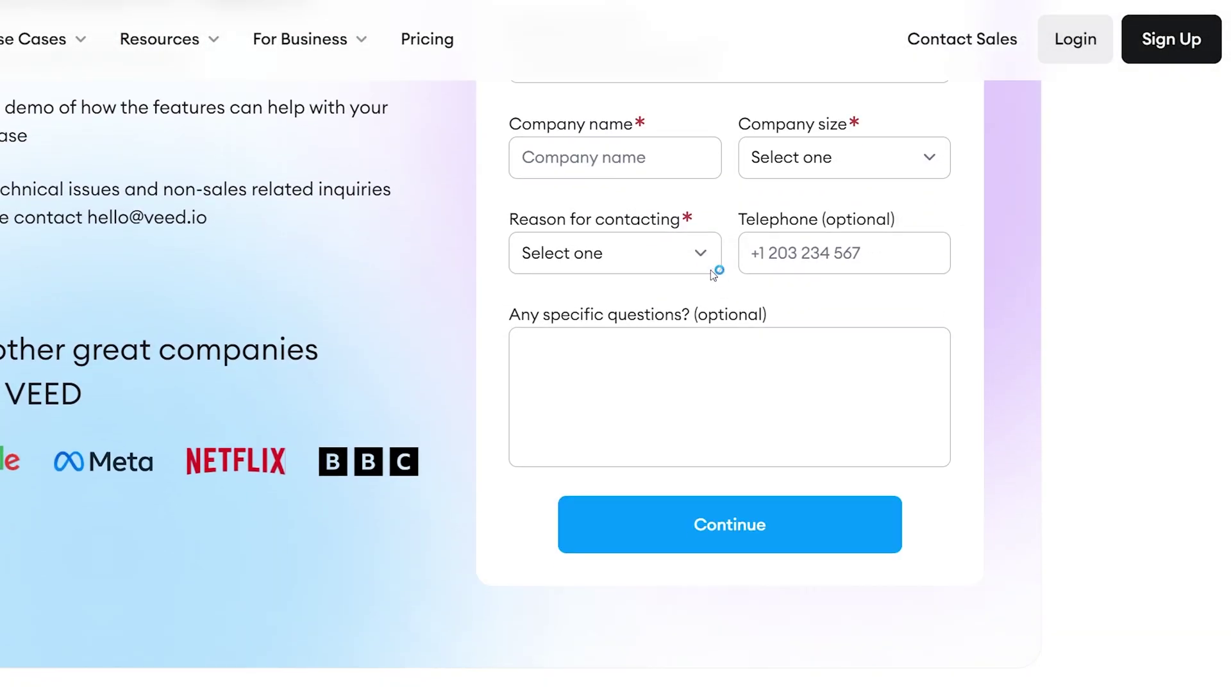
click(710, 267)
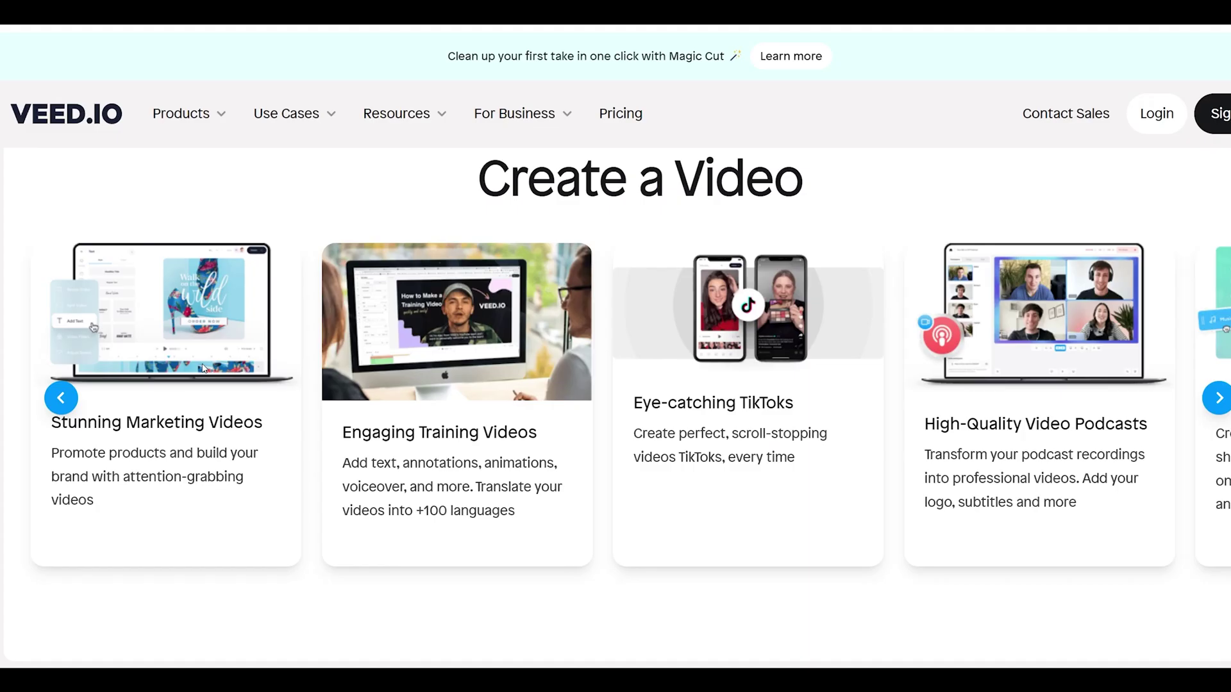
scroll(204, 368, down, 8)
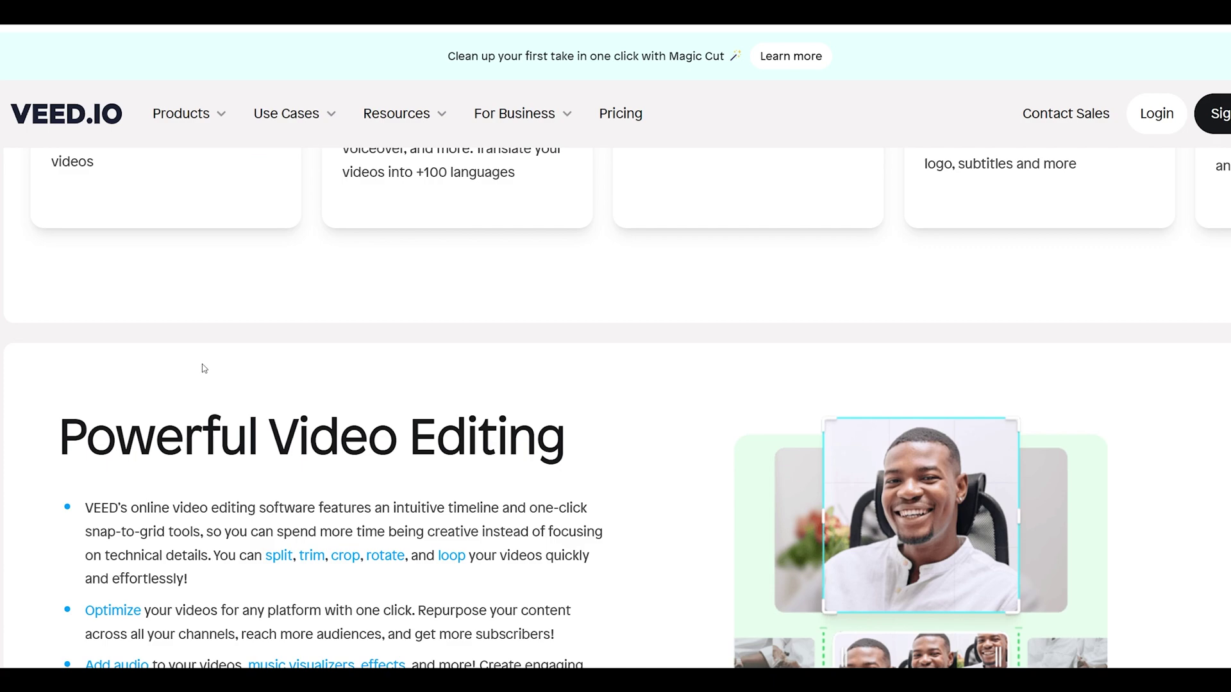
scroll(204, 368, down, 6)
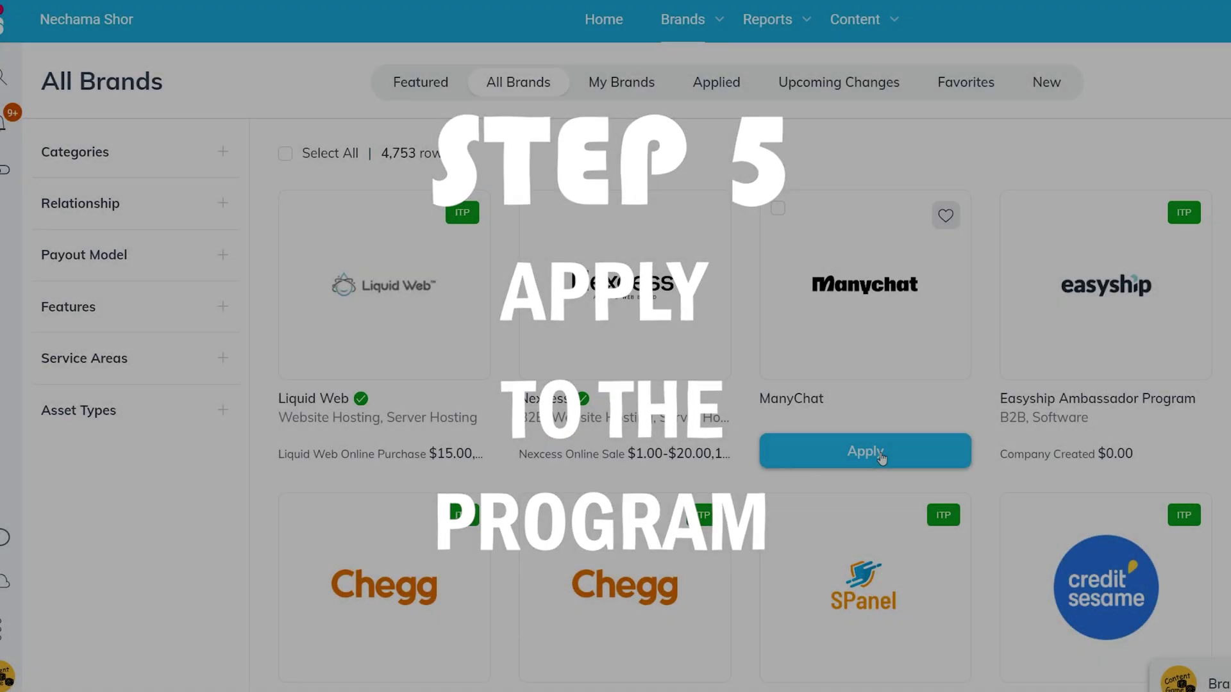
Preview the ManyChat, Easyship and BadCreditLoans.com application forms, closing each without applying.
click(880, 453)
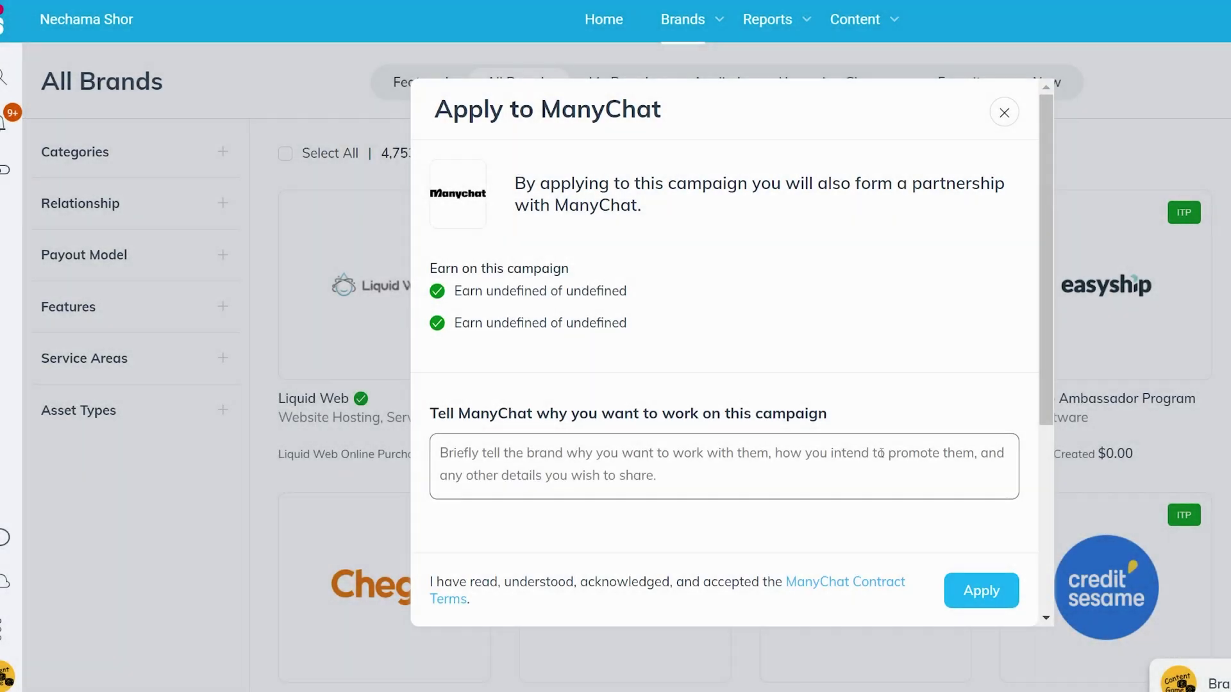
click(1003, 114)
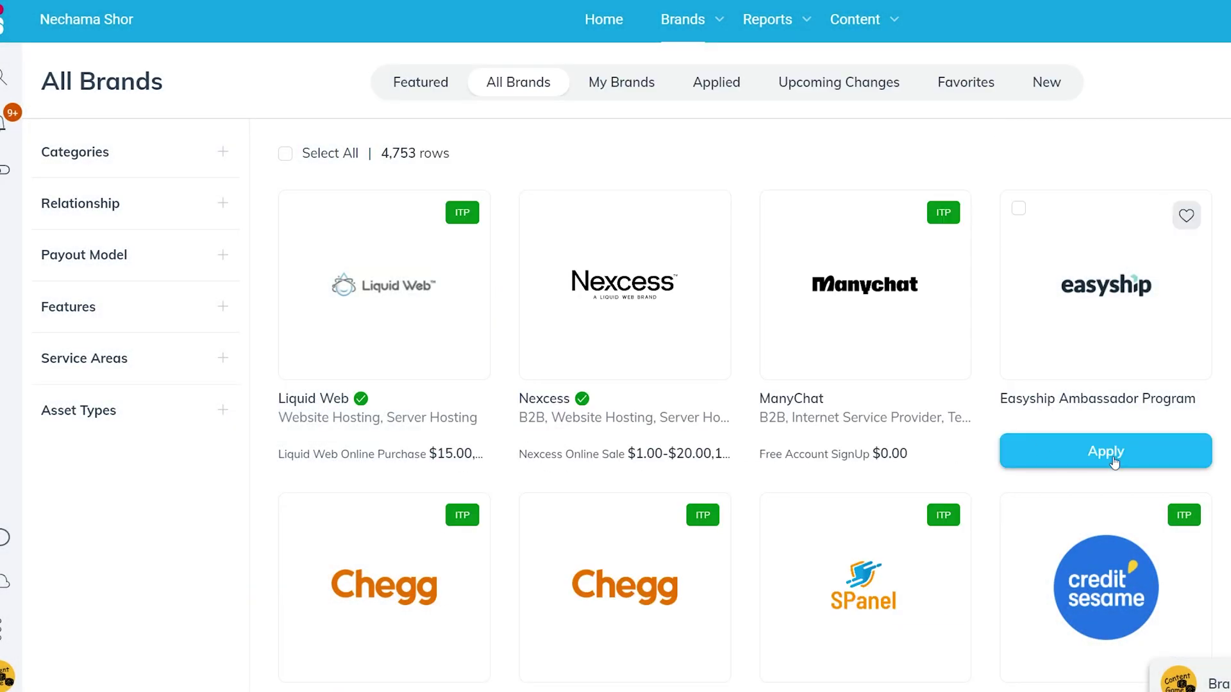
click(1121, 461)
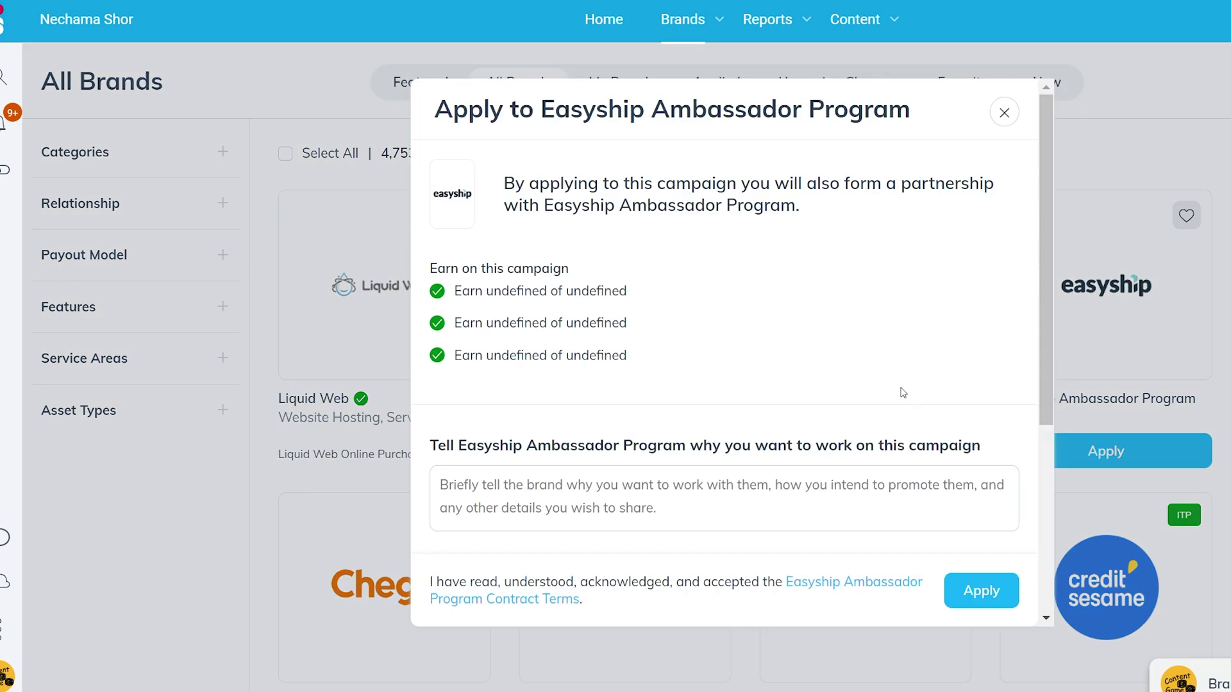
scroll(901, 389, down, 5)
scroll(929, 321, up, 5)
click(1004, 113)
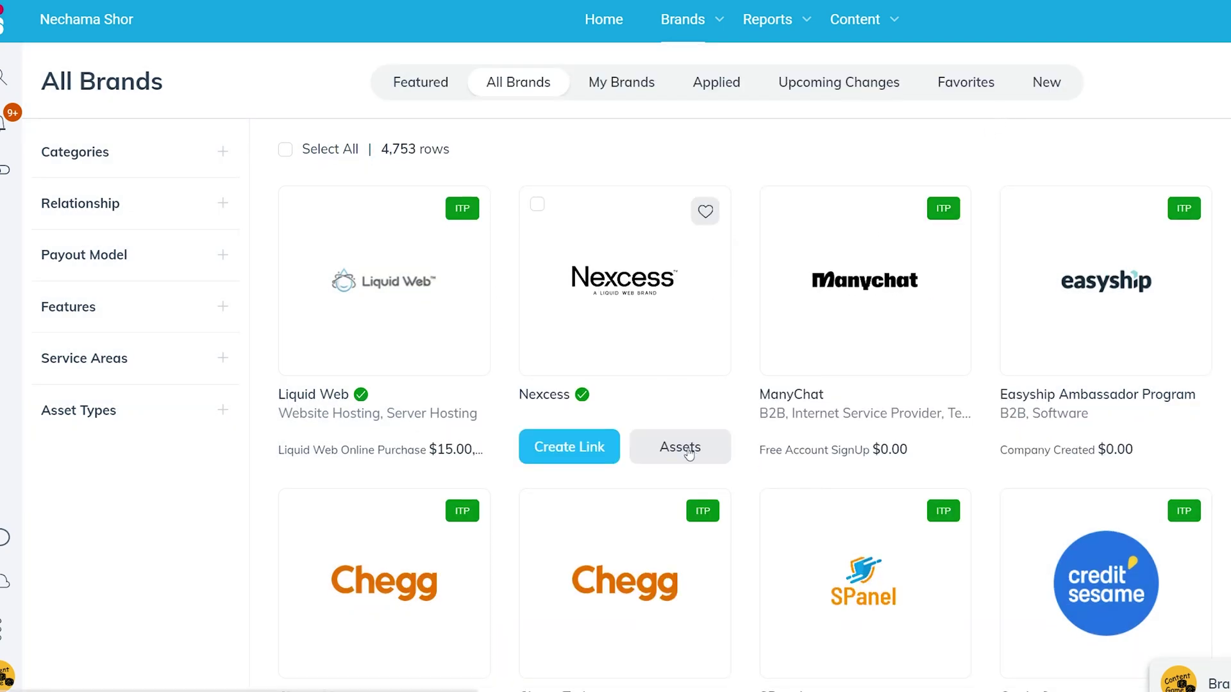
scroll(688, 453, down, 5)
click(877, 678)
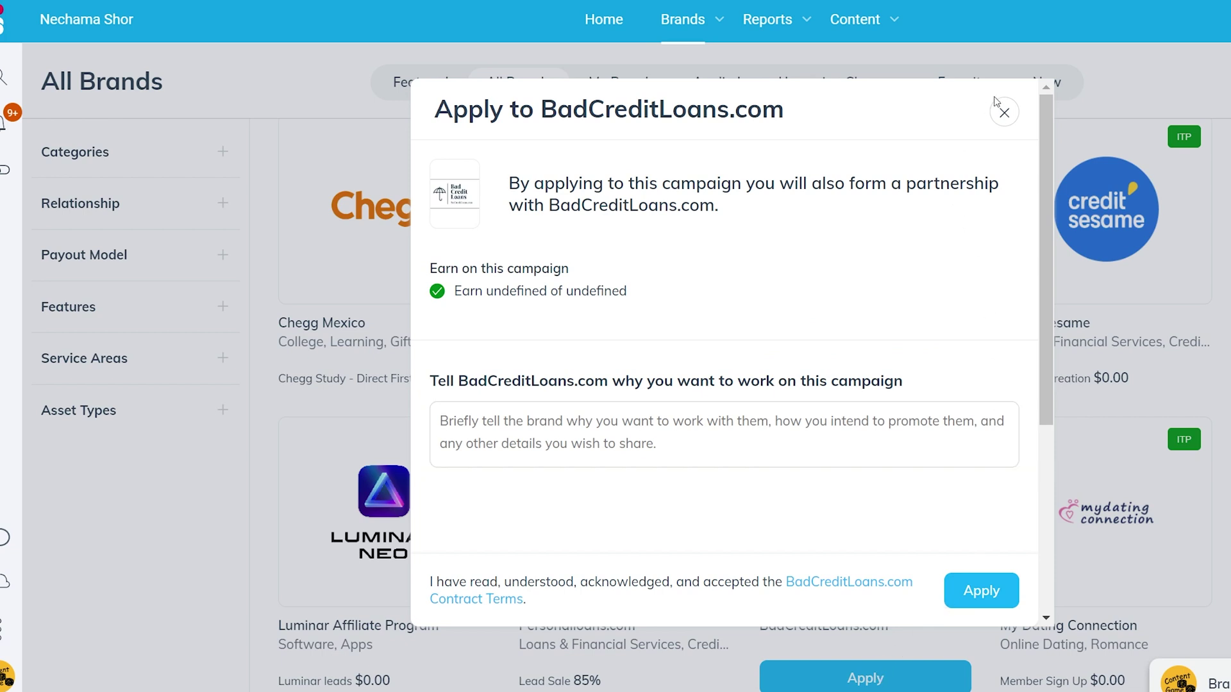
click(1003, 114)
scroll(673, 524, down, 5)
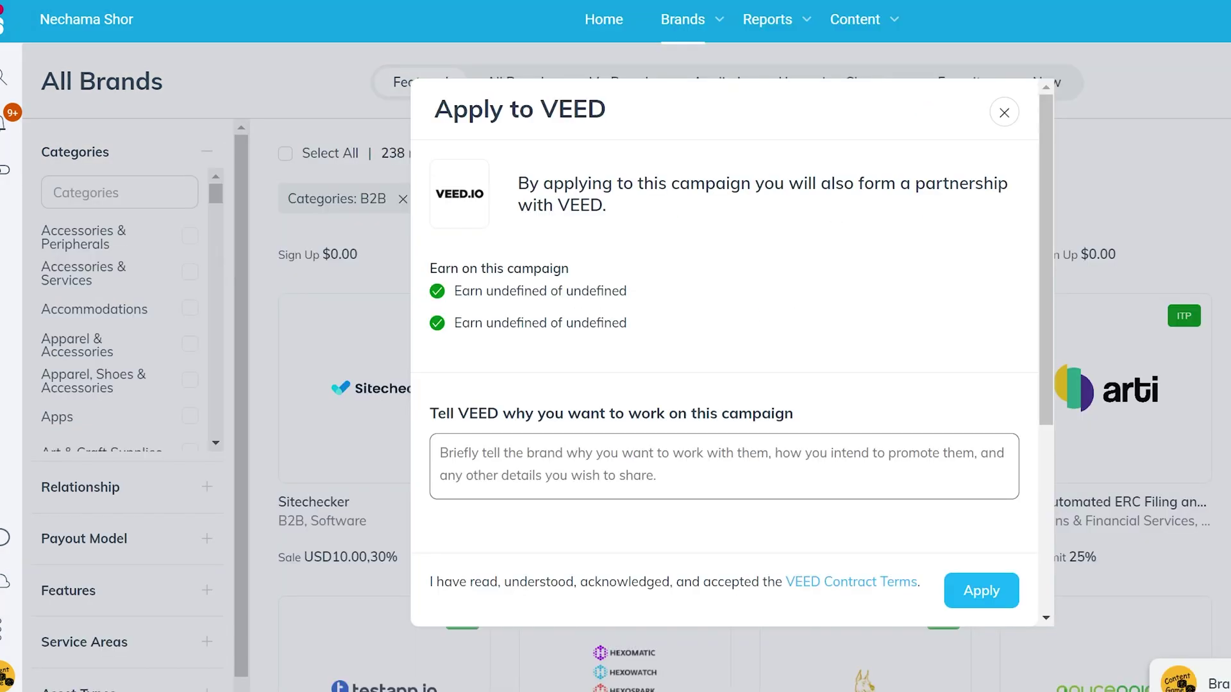
Paste the reason for promoting VEED and submit the VEED application.
text(I am a content creator, and I produce content on my website and YouTube channel. I was looking at your product, and it is exactly the kind of tool I like to talk about. I create tutorials for tools aimed at content creators.)
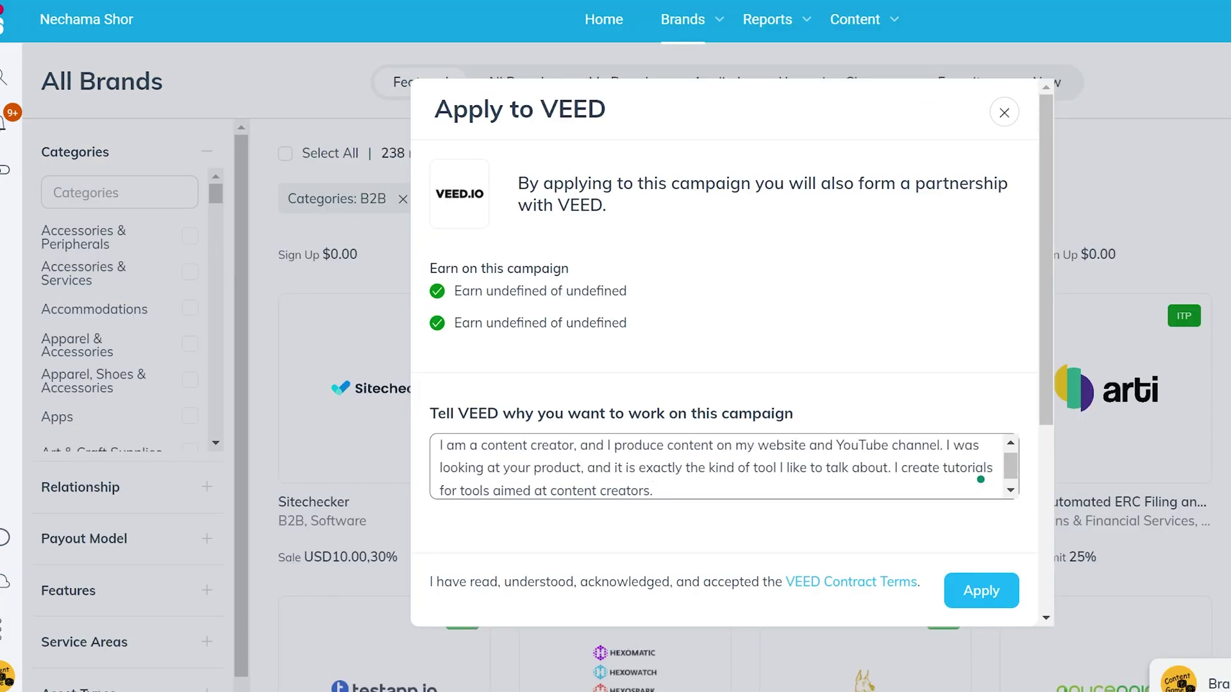
scroll(724, 353, down, 5)
scroll(725, 352, up, 3)
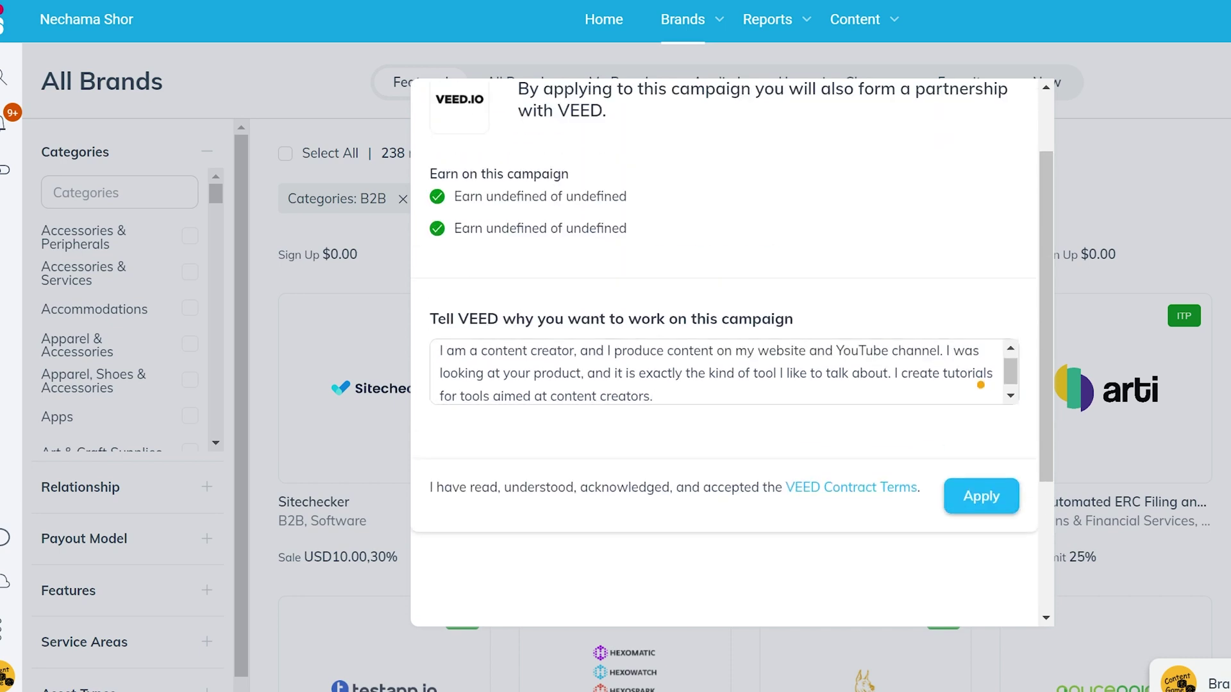
click(980, 495)
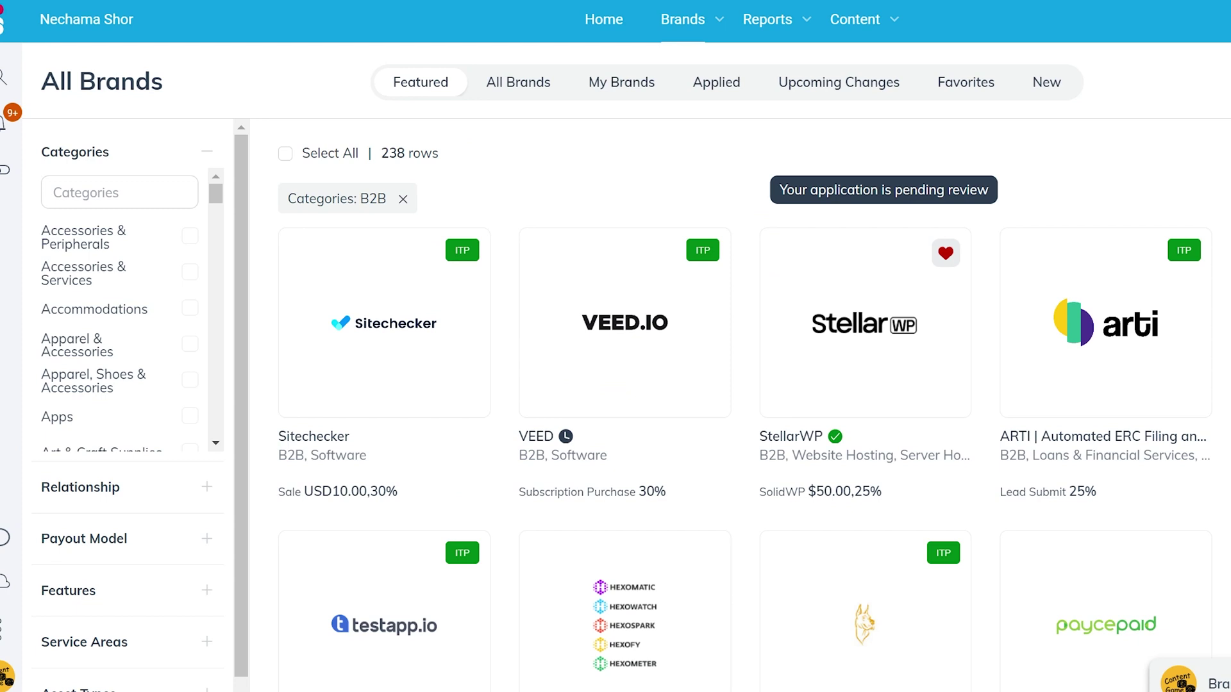
Check the Applied tab, where VEED is the only brand listed.
click(716, 82)
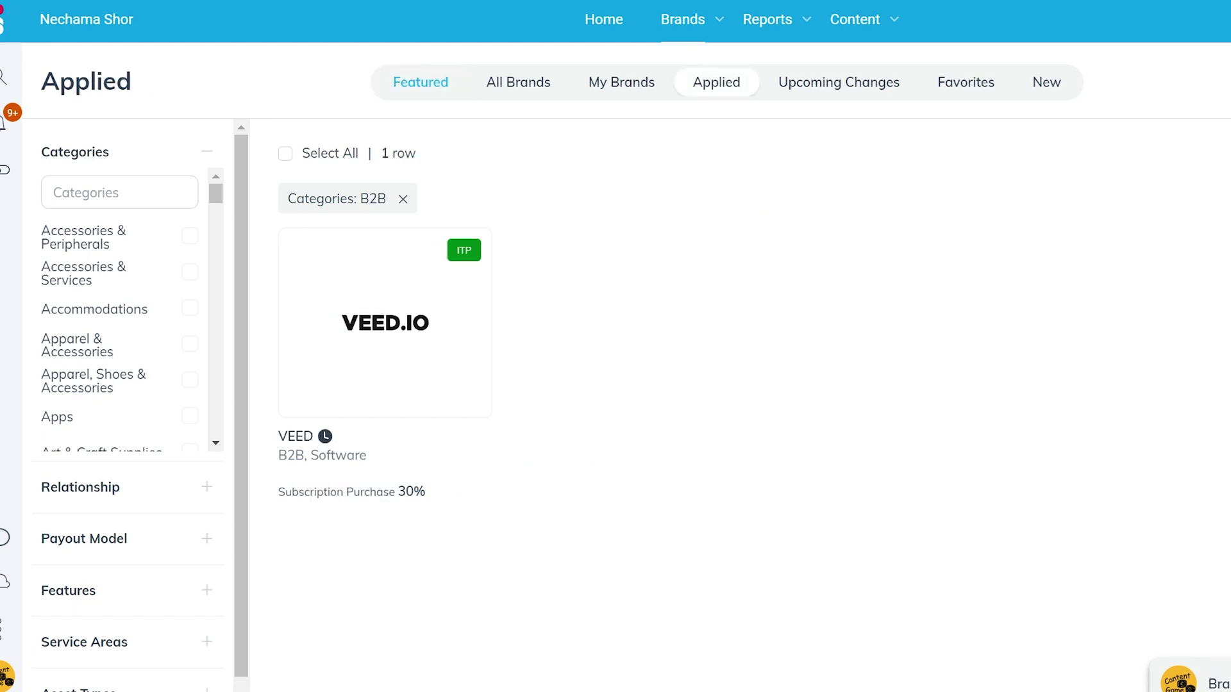
click(518, 82)
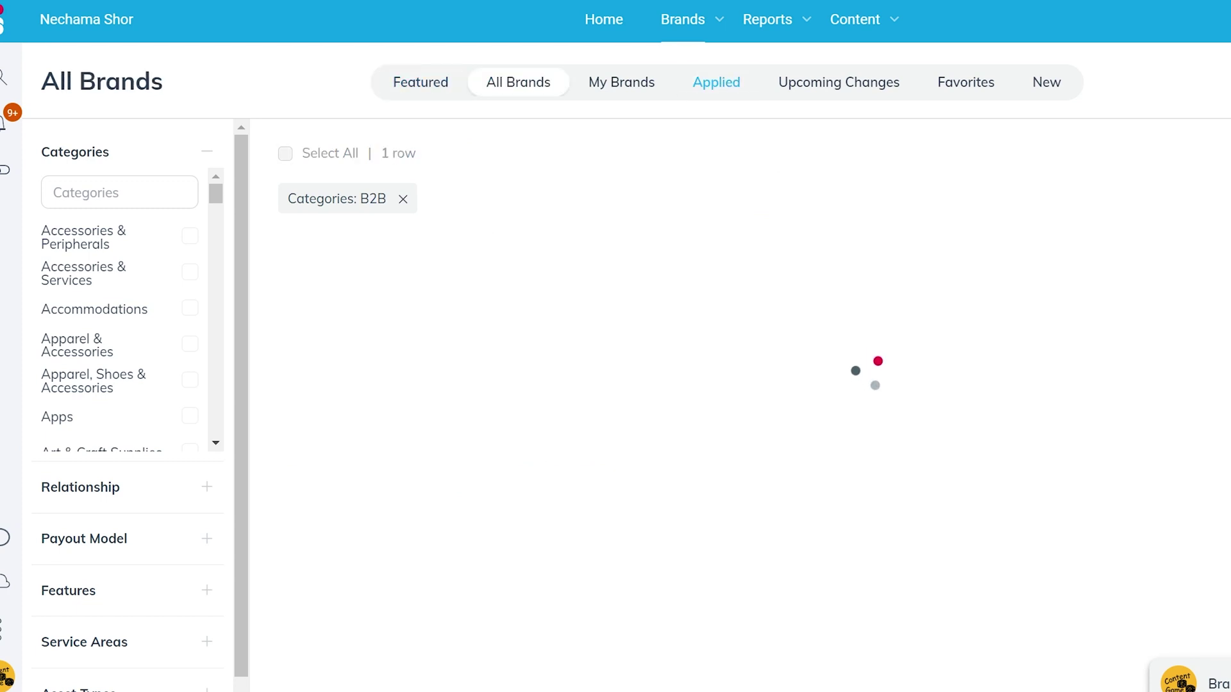
click(716, 82)
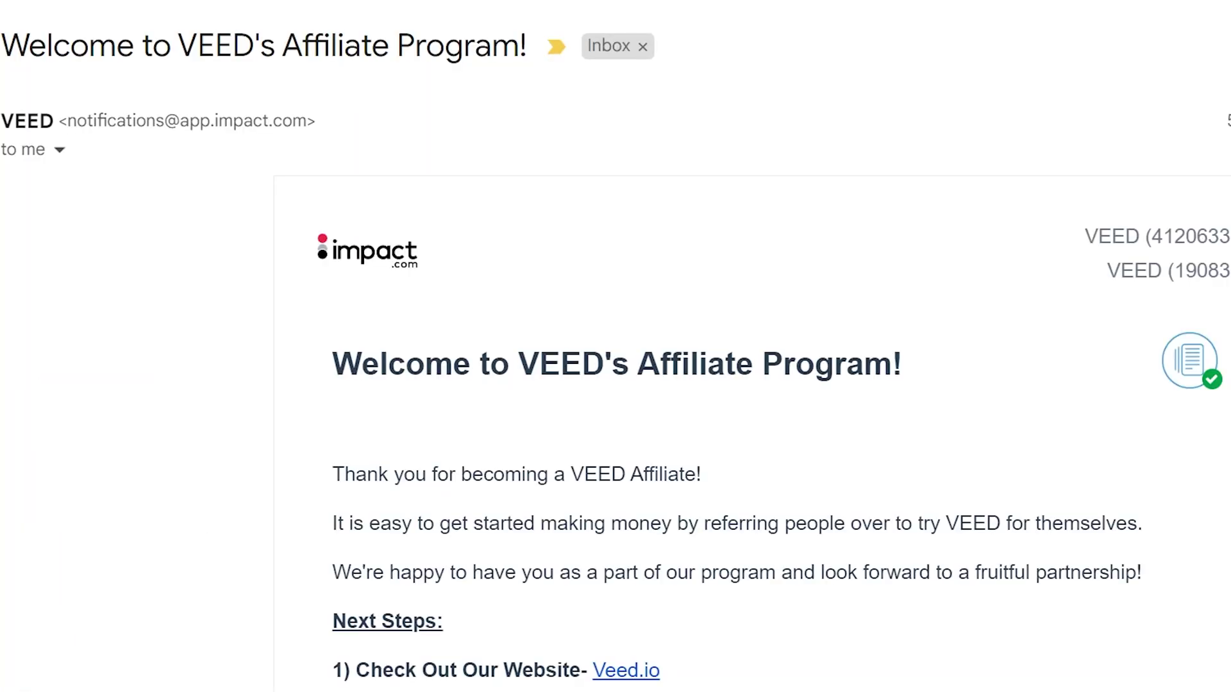
Read VEED's affiliate welcome email in Gmail down to the Next Steps list.
scroll(616, 346, down, 2)
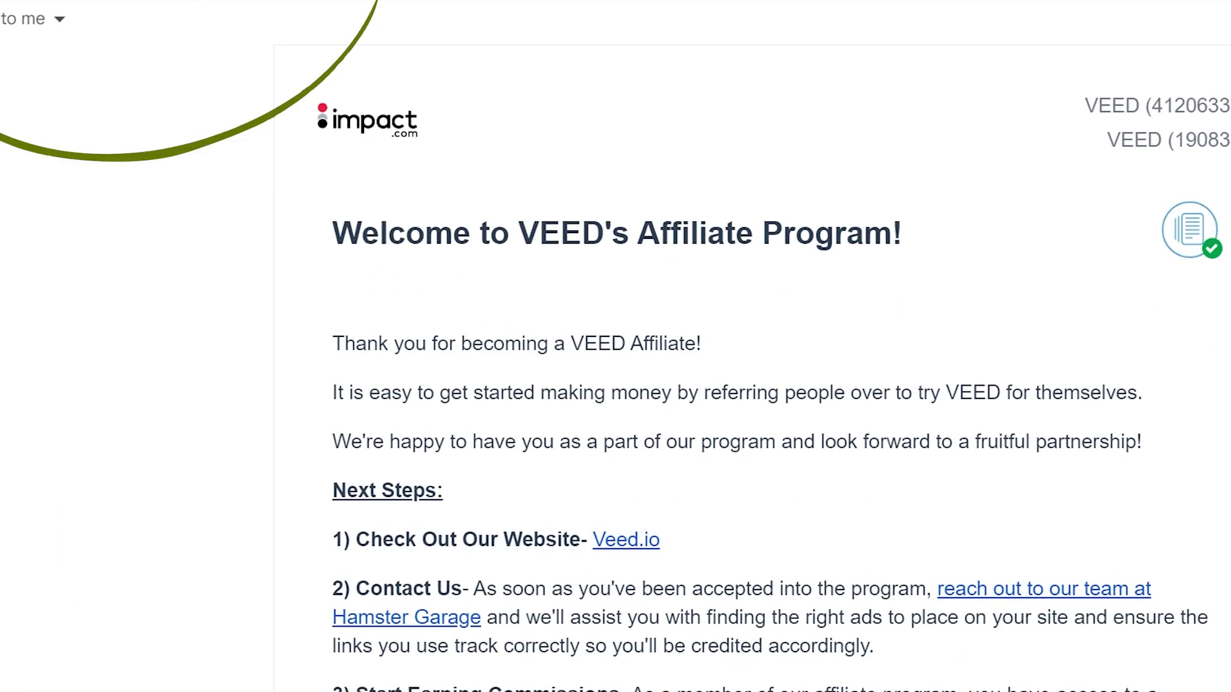
scroll(615, 346, down, 2)
scroll(750, 346, down, 2)
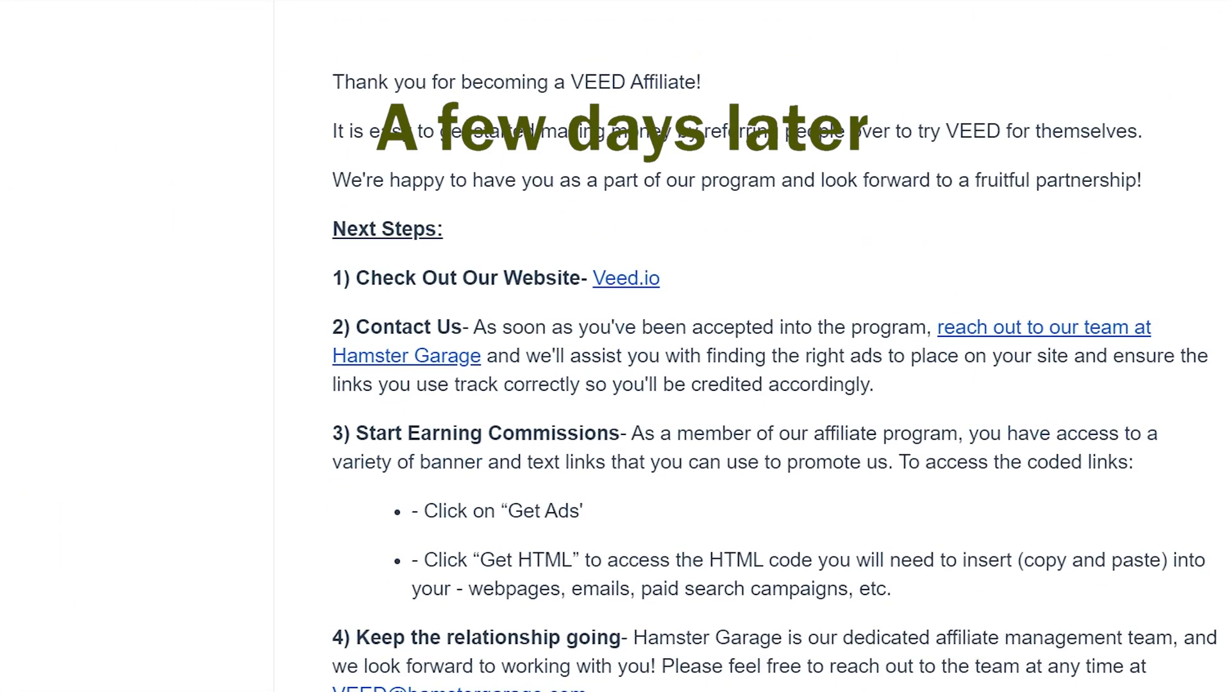
scroll(749, 346, down, 6)
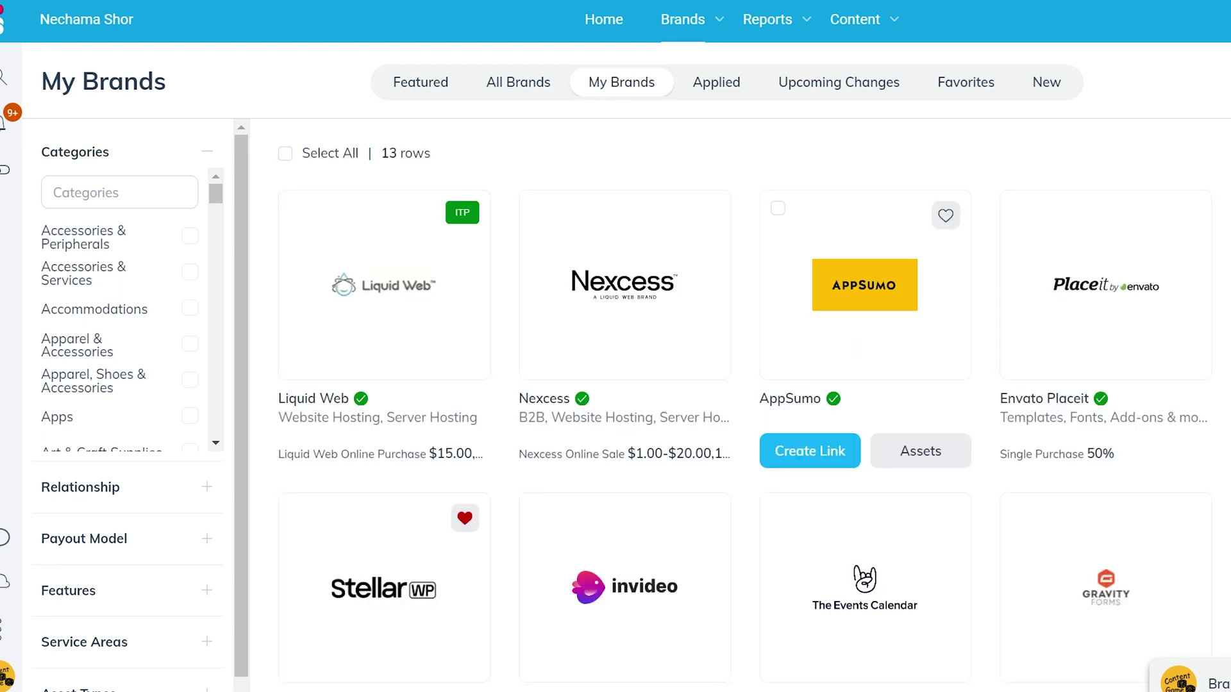
scroll(865, 500, down, 5)
scroll(743, 404, up, 5)
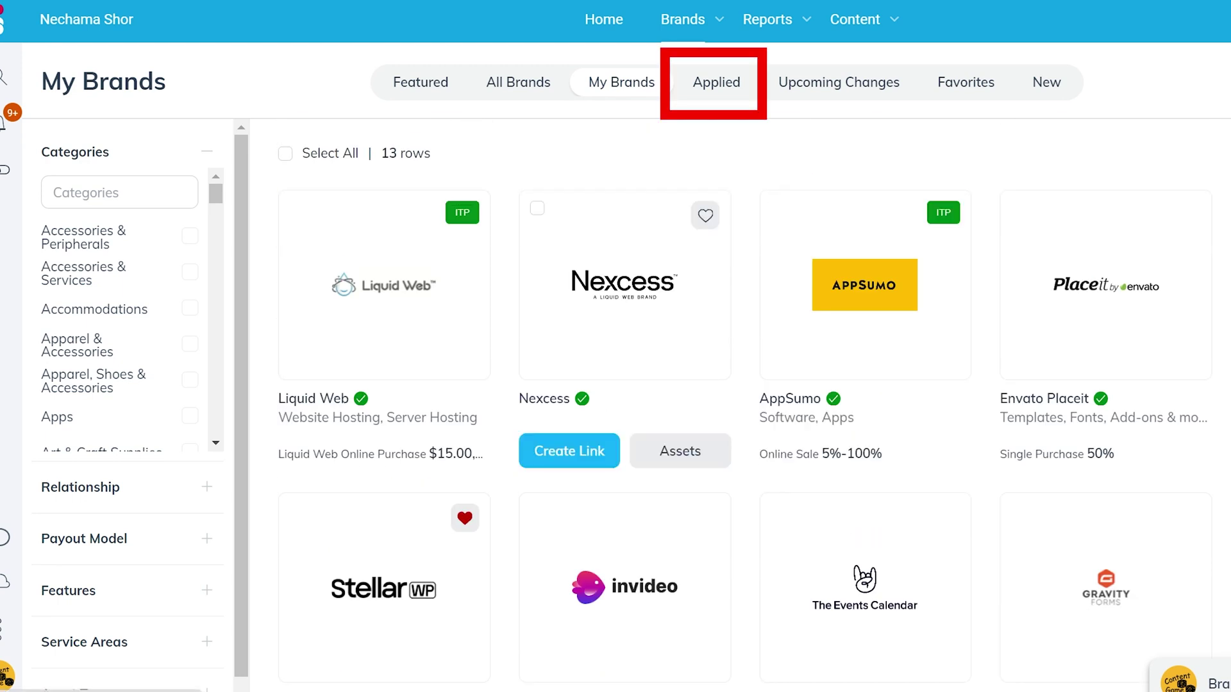
click(716, 82)
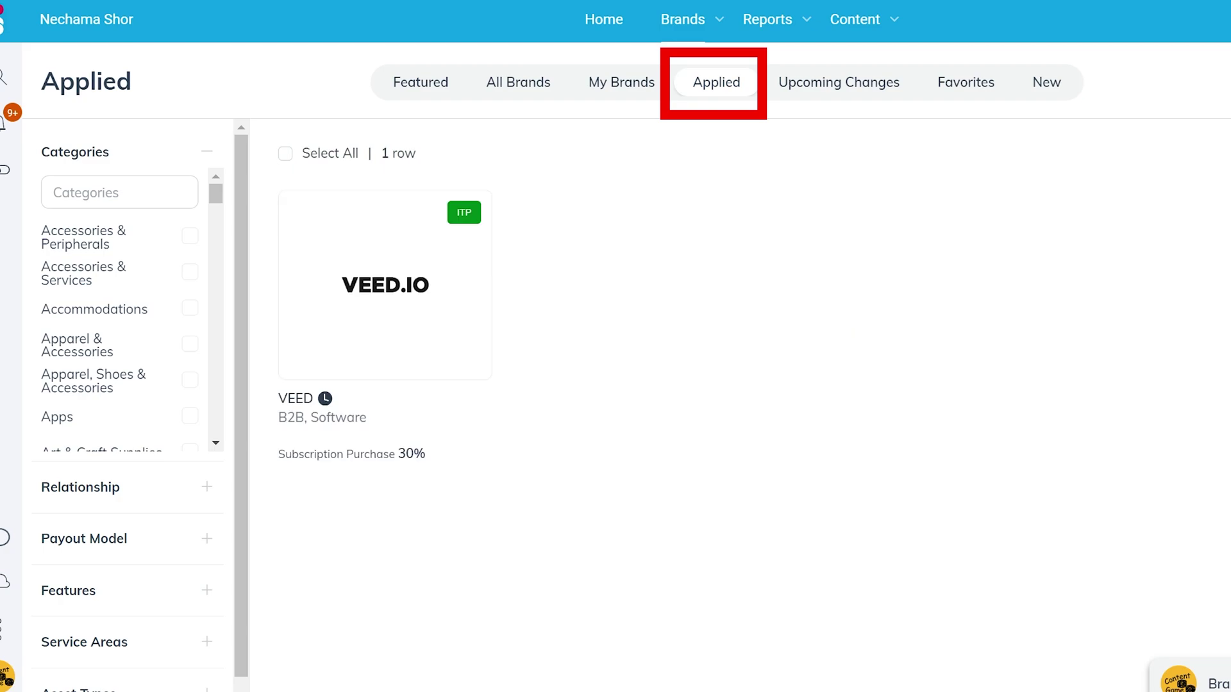
click(621, 82)
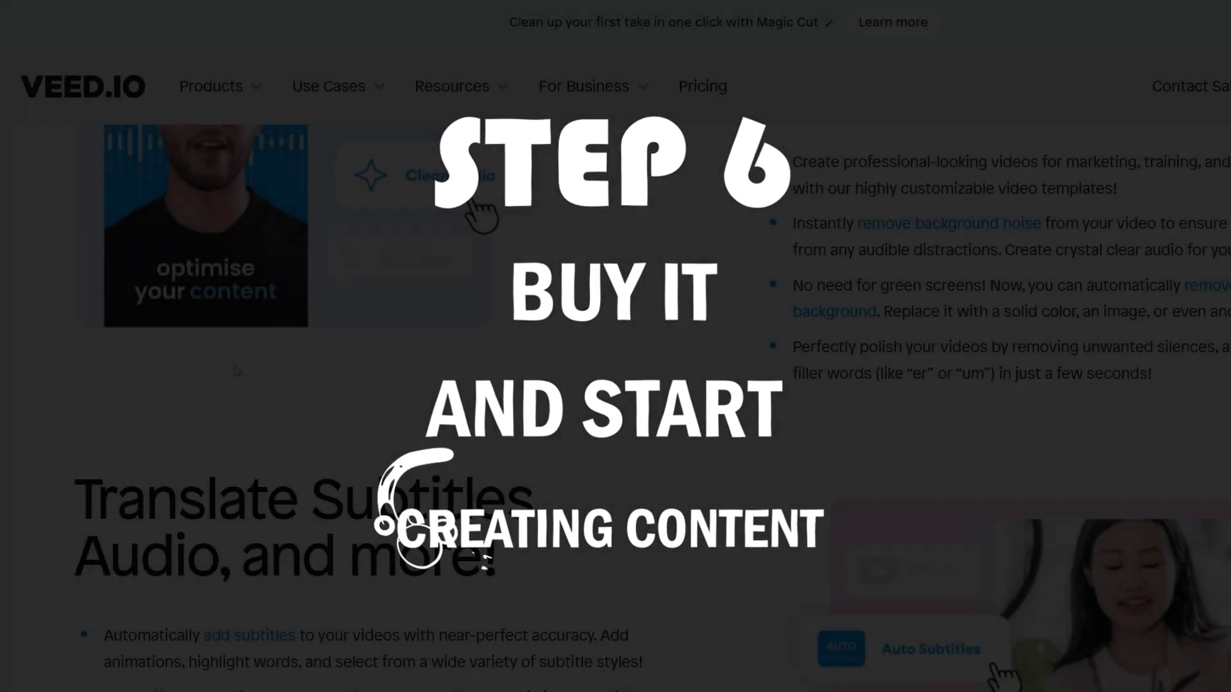
Browse VEED.io's translation, template and feature sections down to How it works.
scroll(237, 371, down, 7)
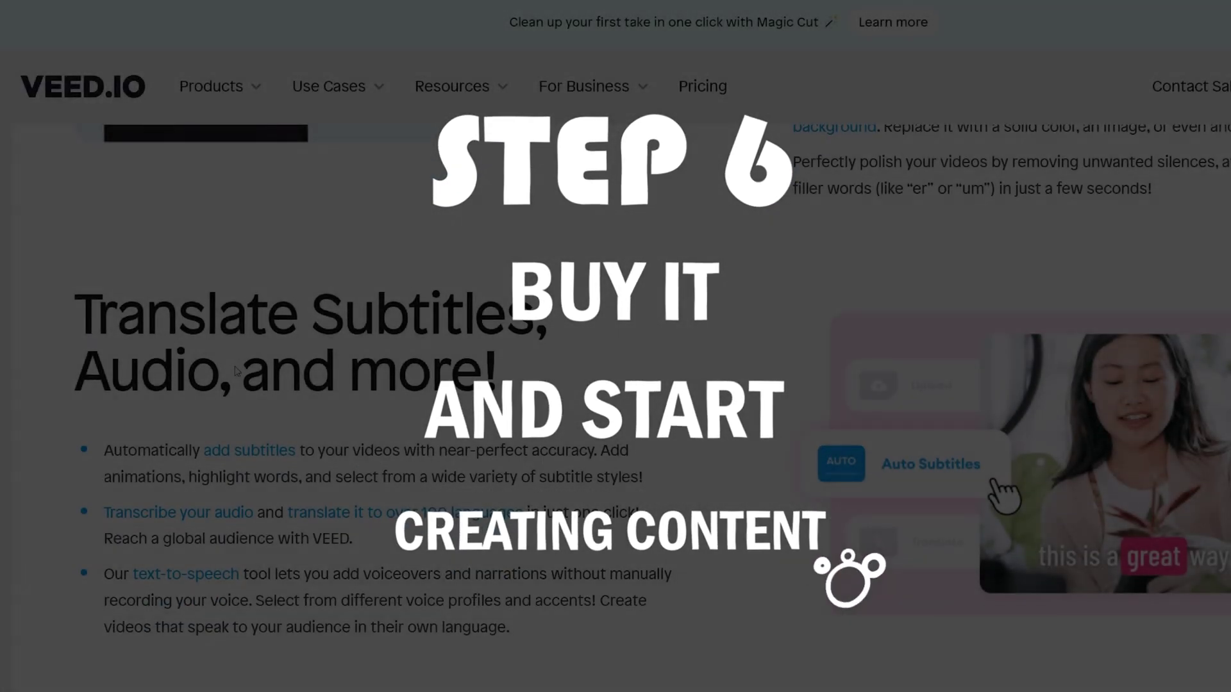
scroll(236, 370, down, 10)
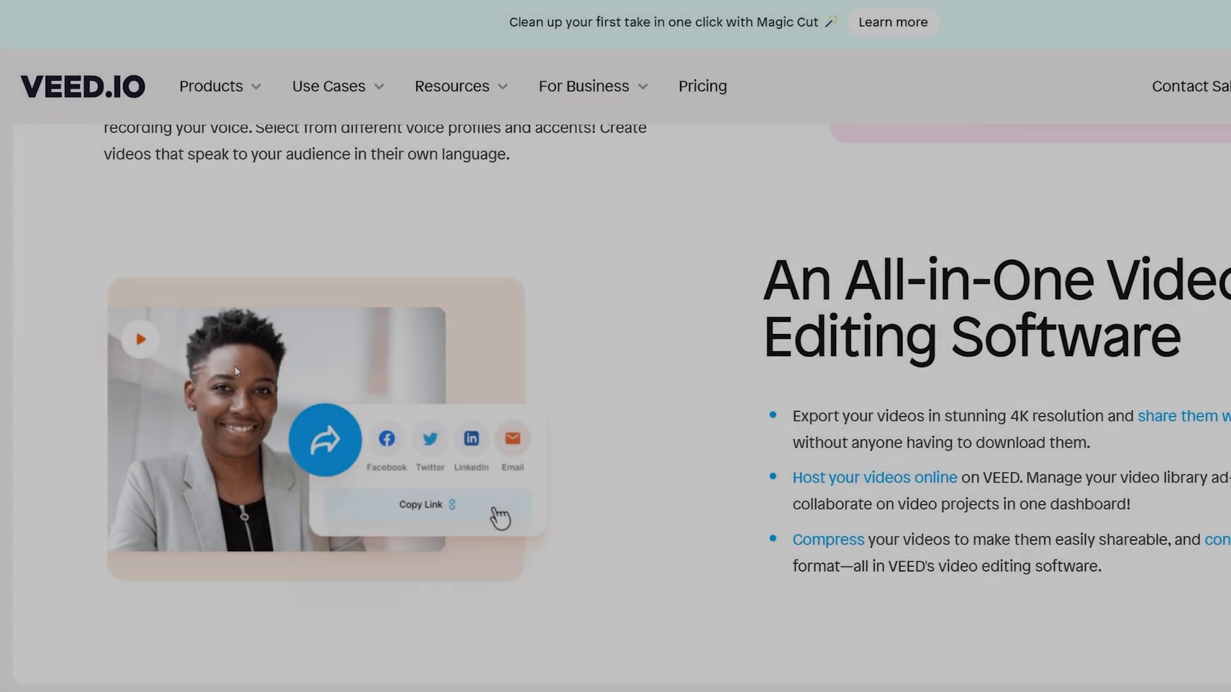
scroll(236, 370, down, 7)
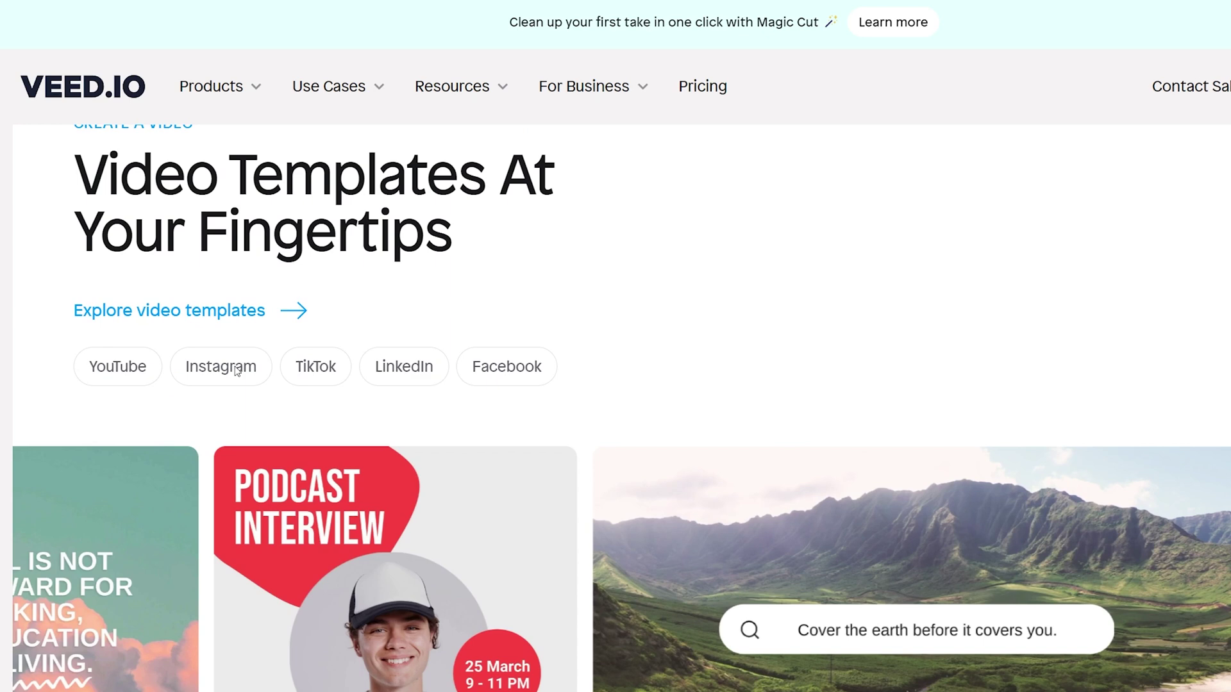
scroll(234, 366, down, 2)
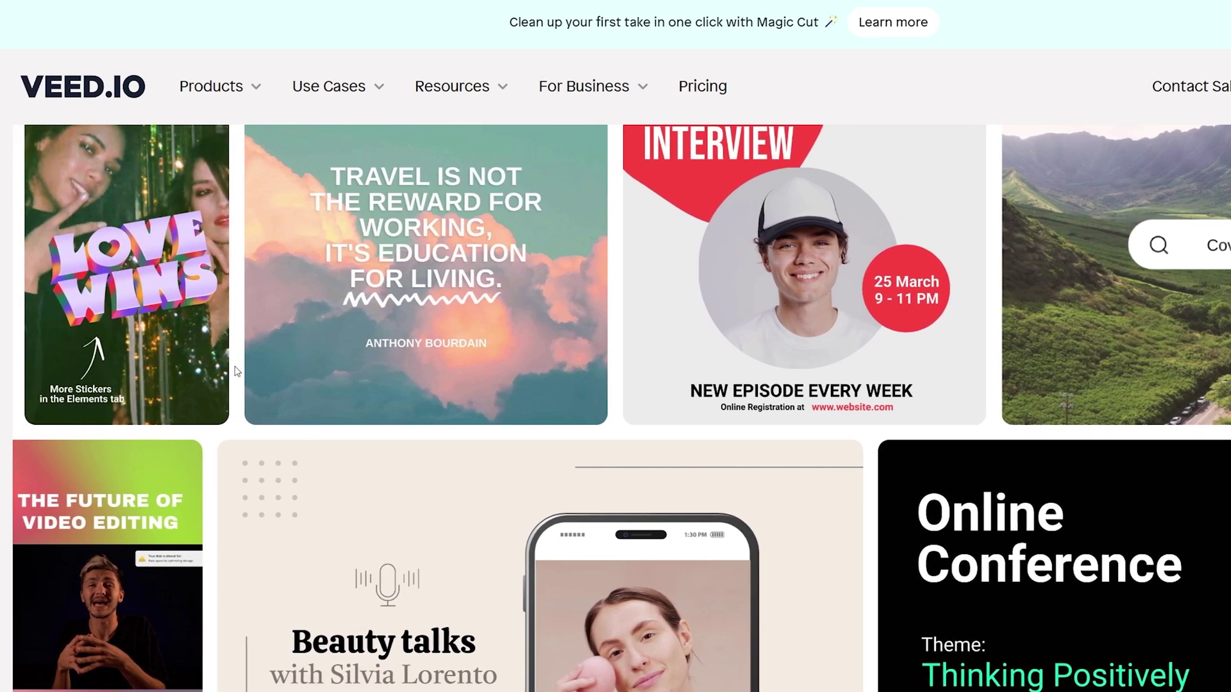
scroll(235, 366, down, 5)
scroll(235, 370, down, 6)
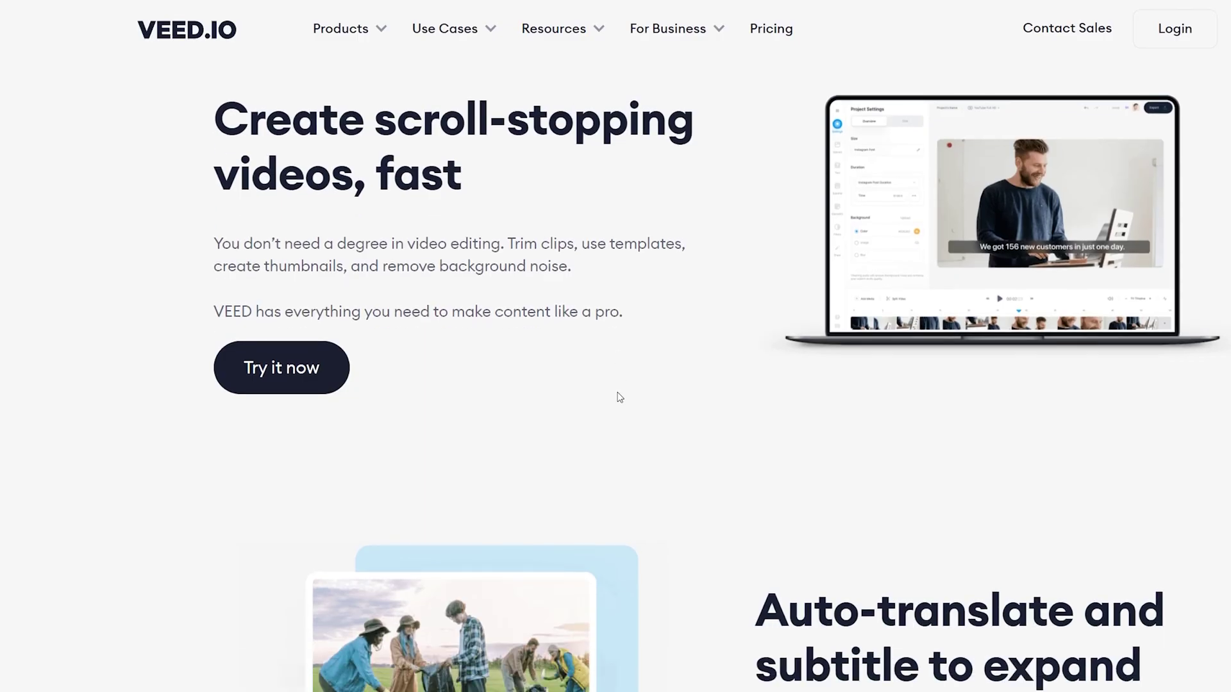
scroll(619, 401, down, 5)
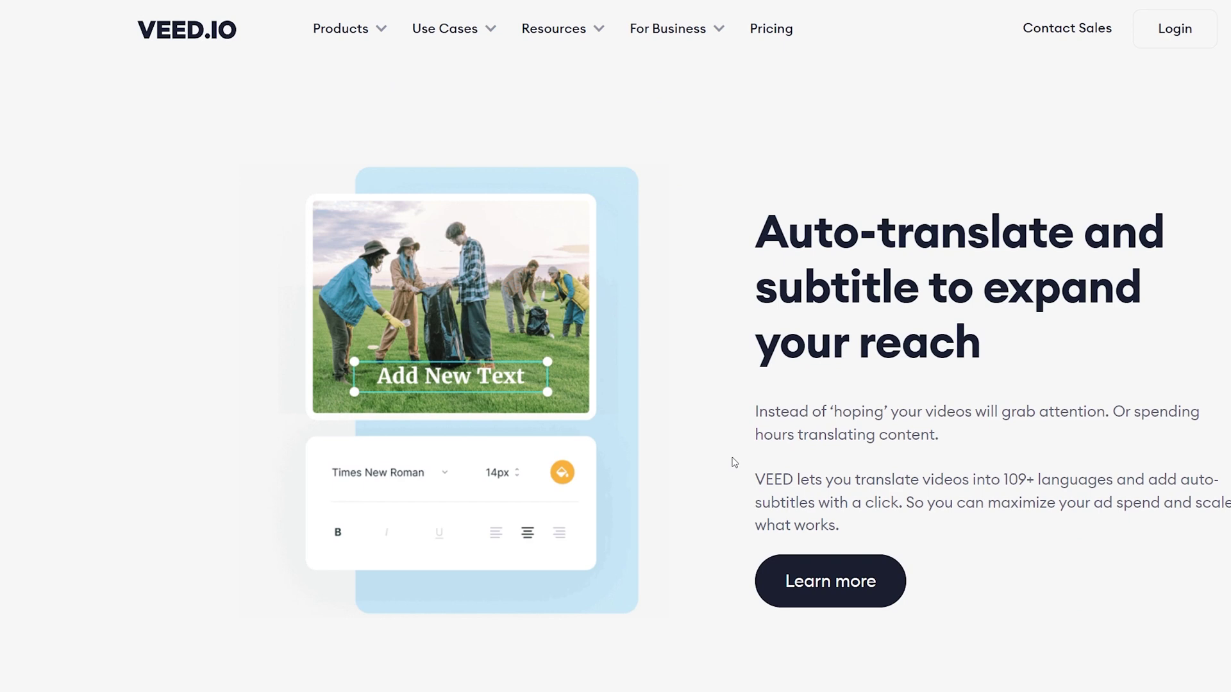
scroll(711, 457, down, 8)
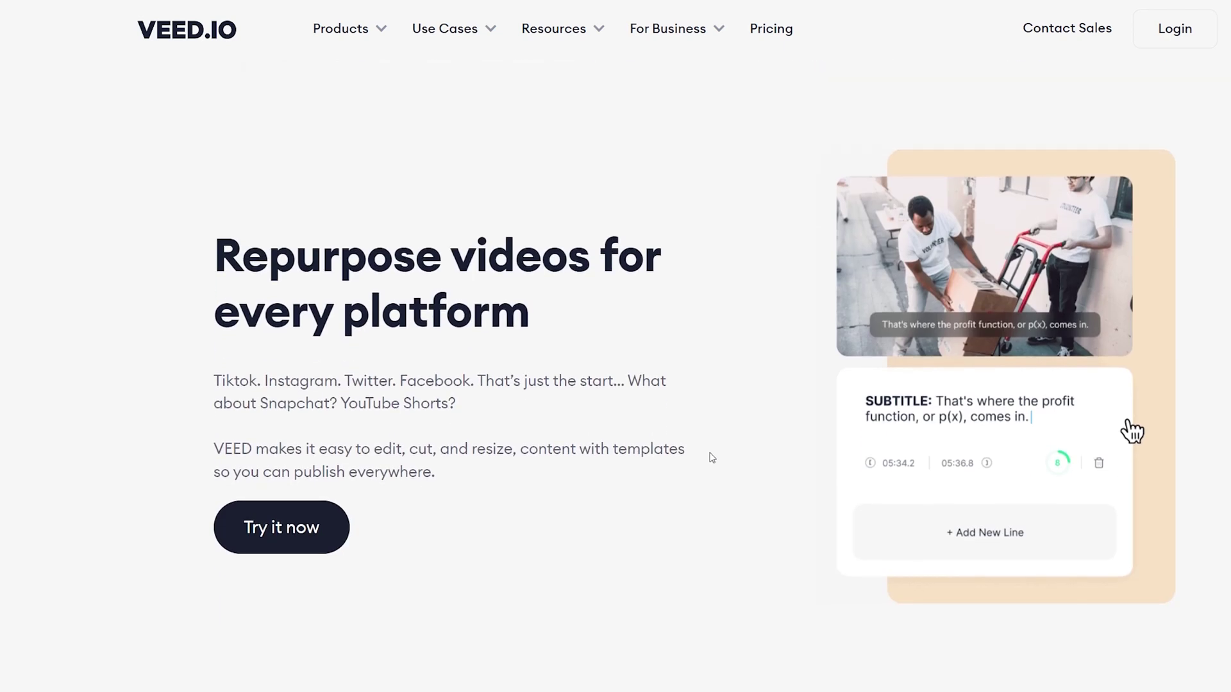
scroll(712, 457, down, 8)
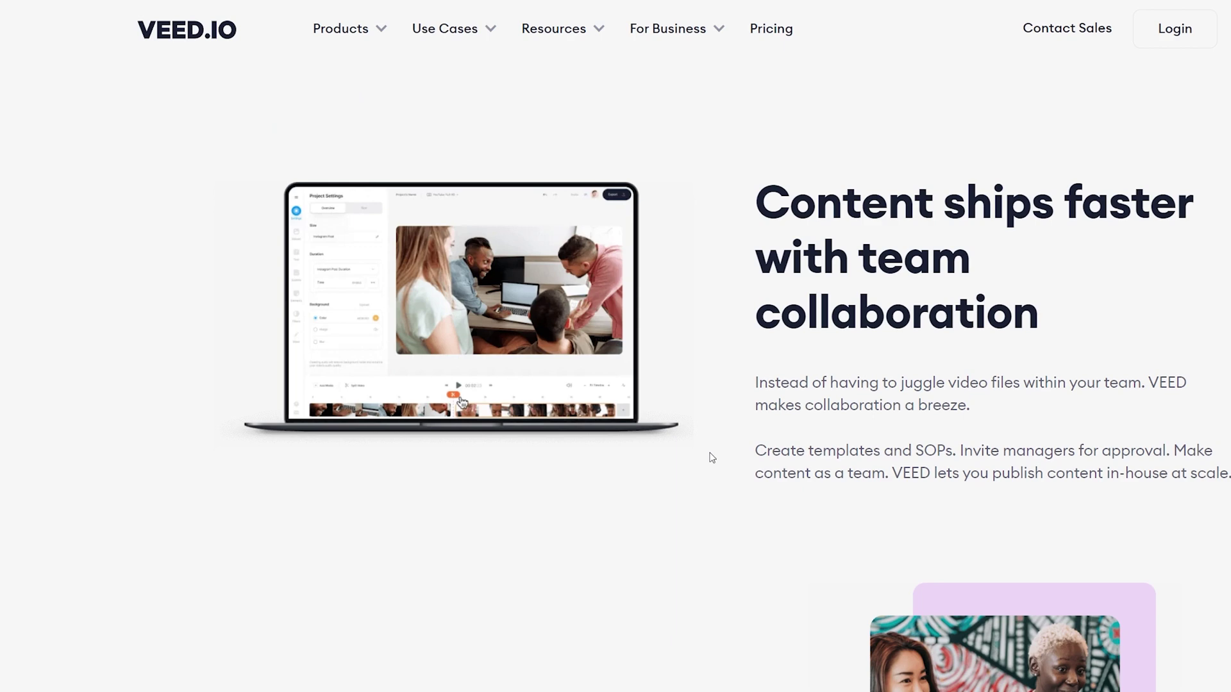
scroll(711, 458, down, 7)
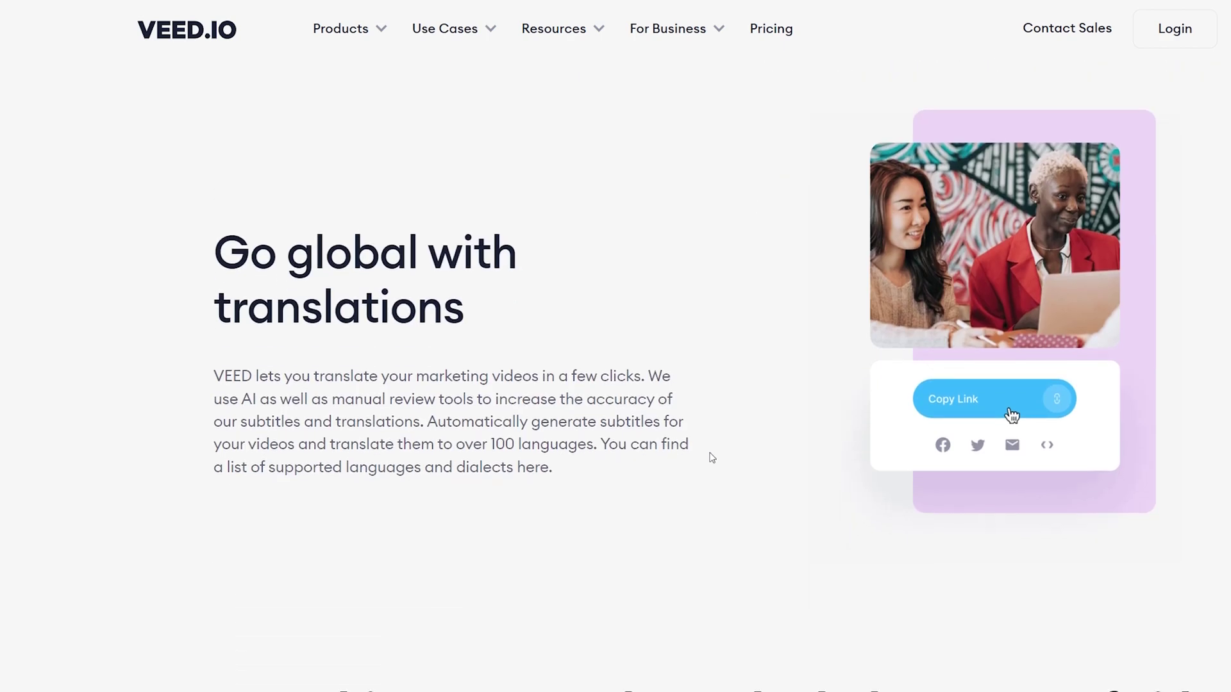
scroll(711, 457, down, 8)
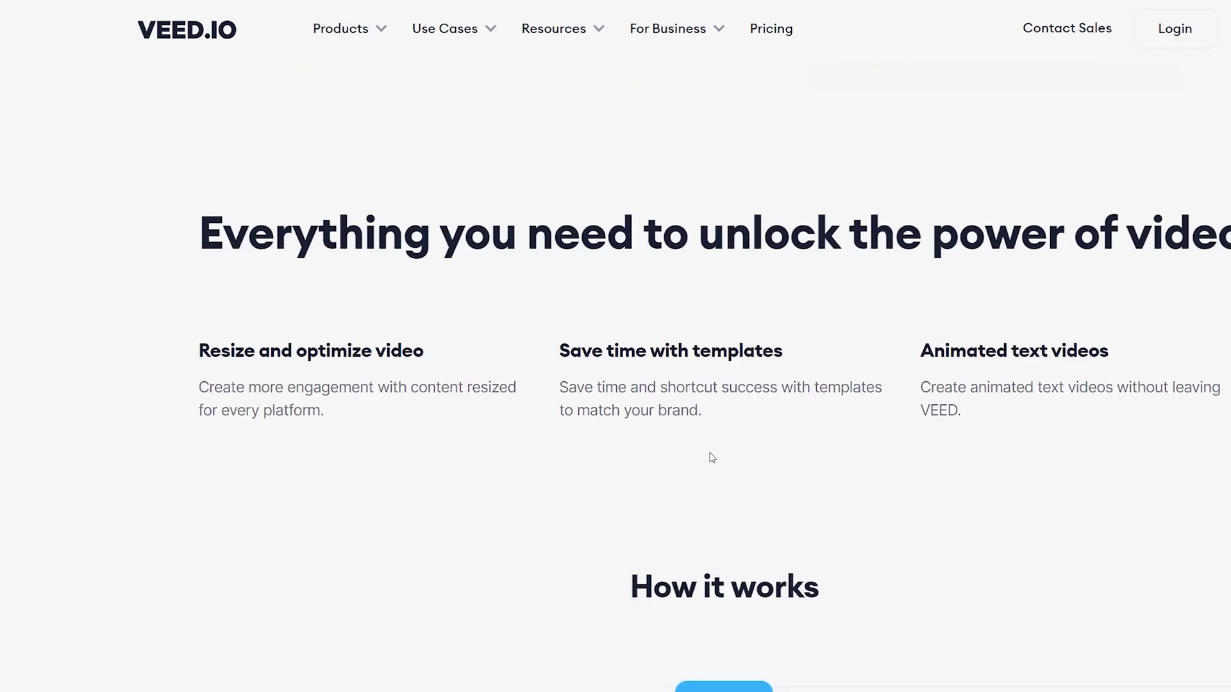
scroll(711, 458, down, 5)
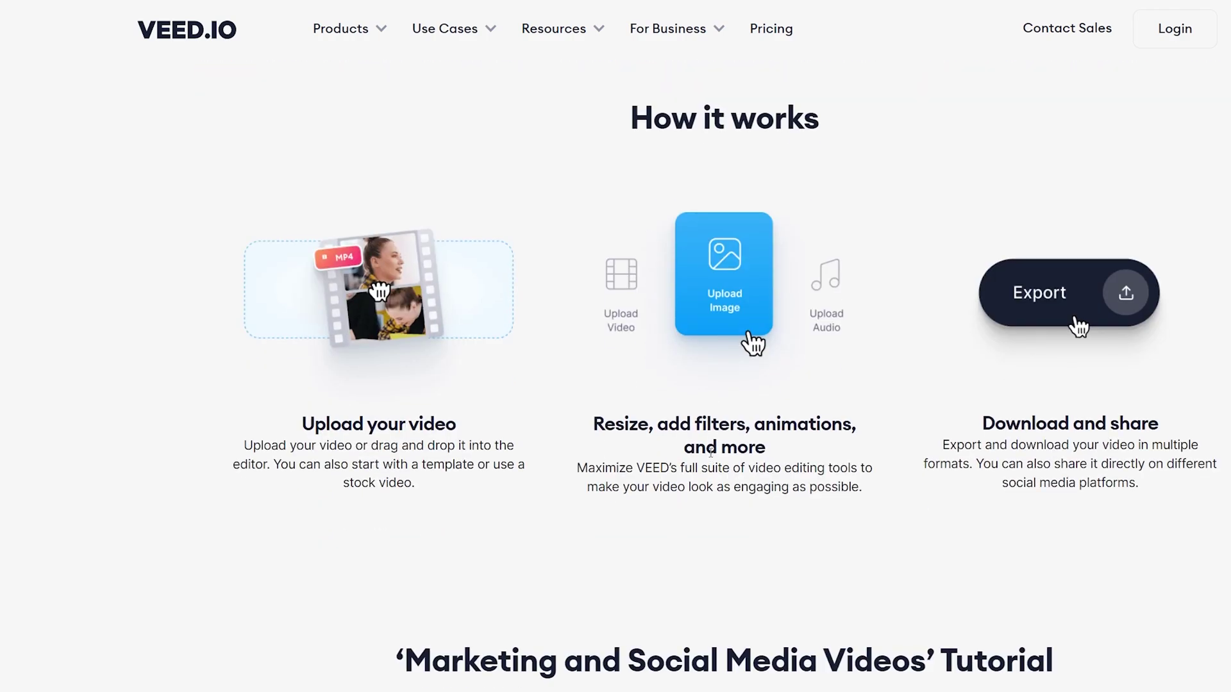
scroll(711, 452, down, 8)
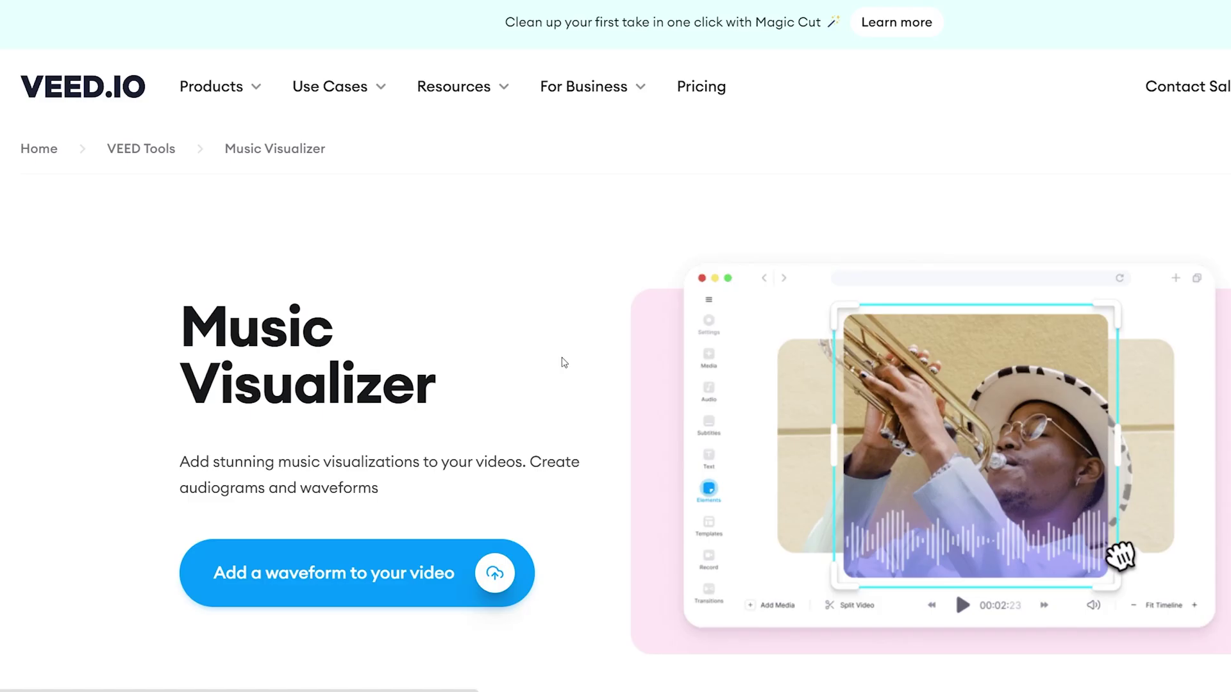
Read the Music Visualizer page down to its Frequently Asked Questions.
scroll(584, 363, down, 7)
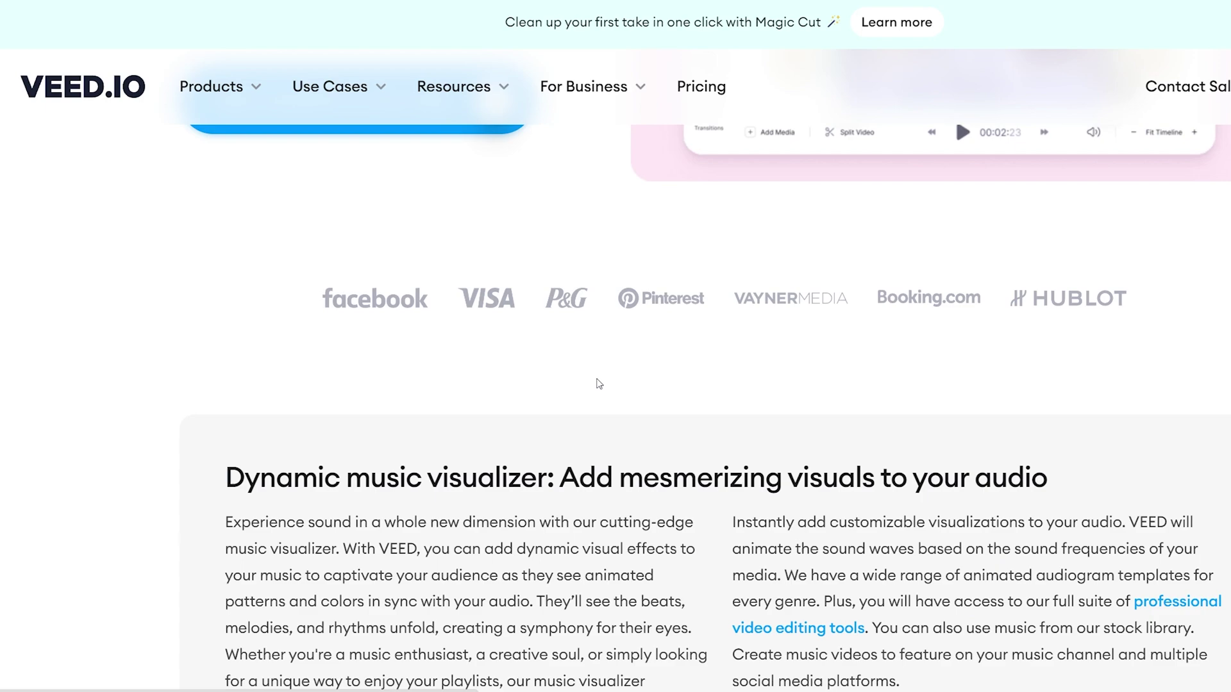
scroll(596, 382, up, 6)
scroll(593, 381, down, 15)
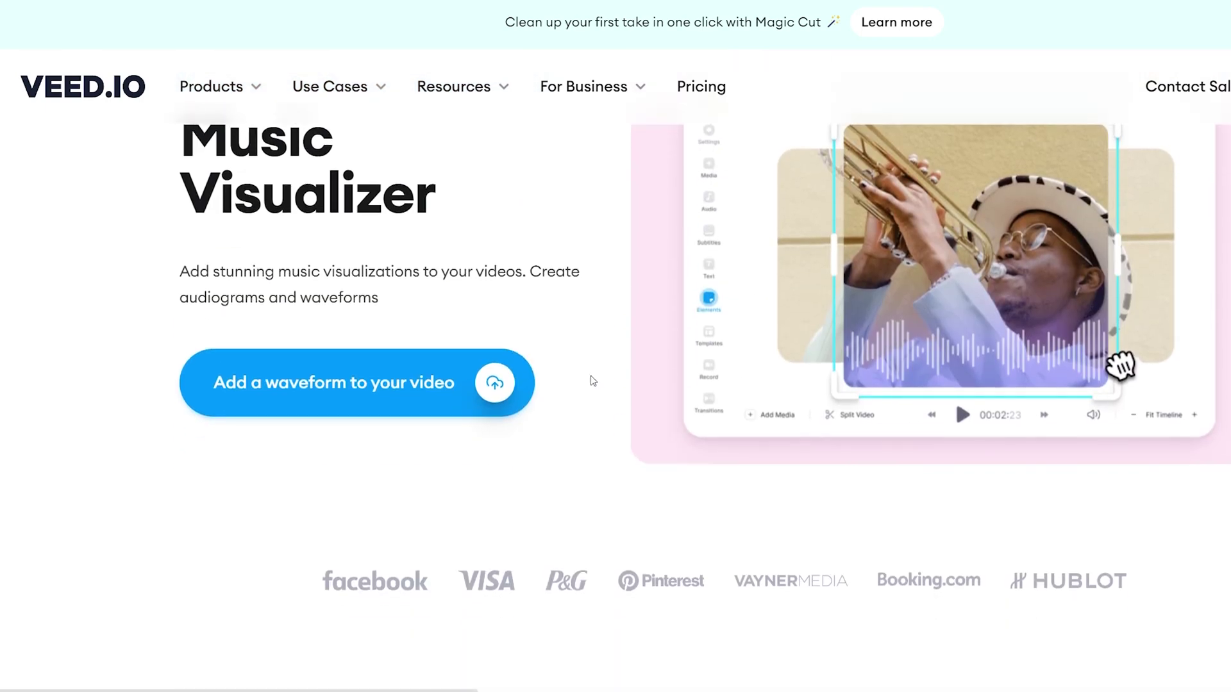
scroll(591, 375, down, 20)
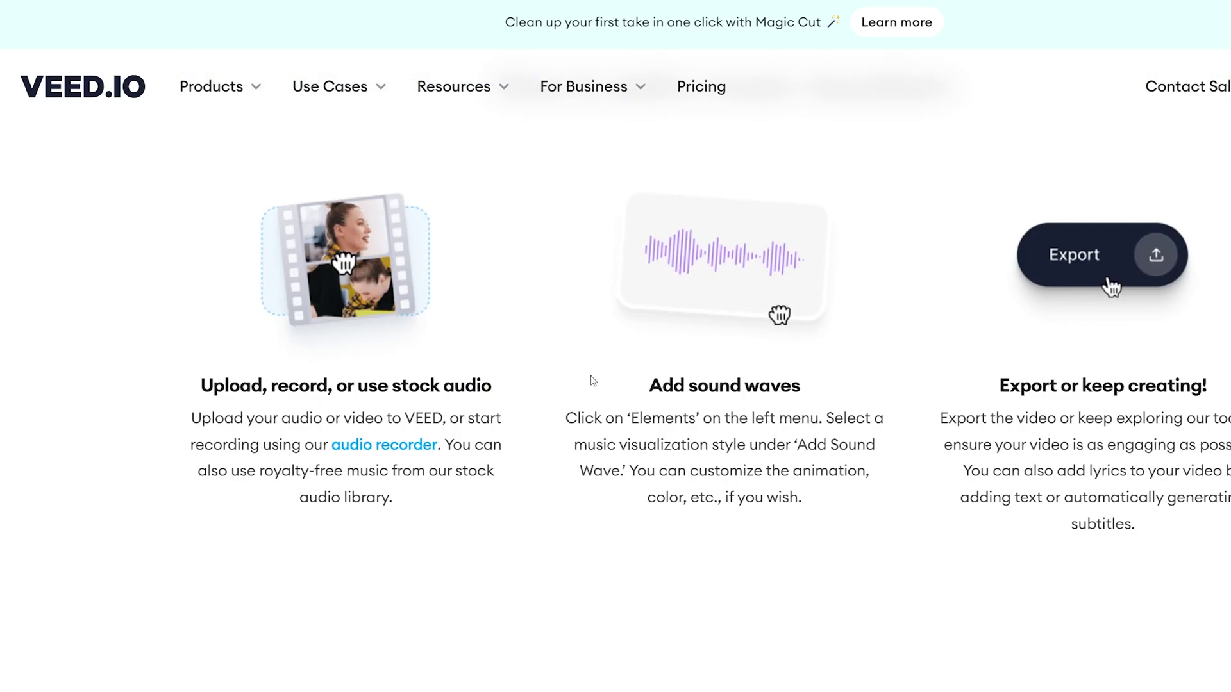
scroll(588, 379, down, 3)
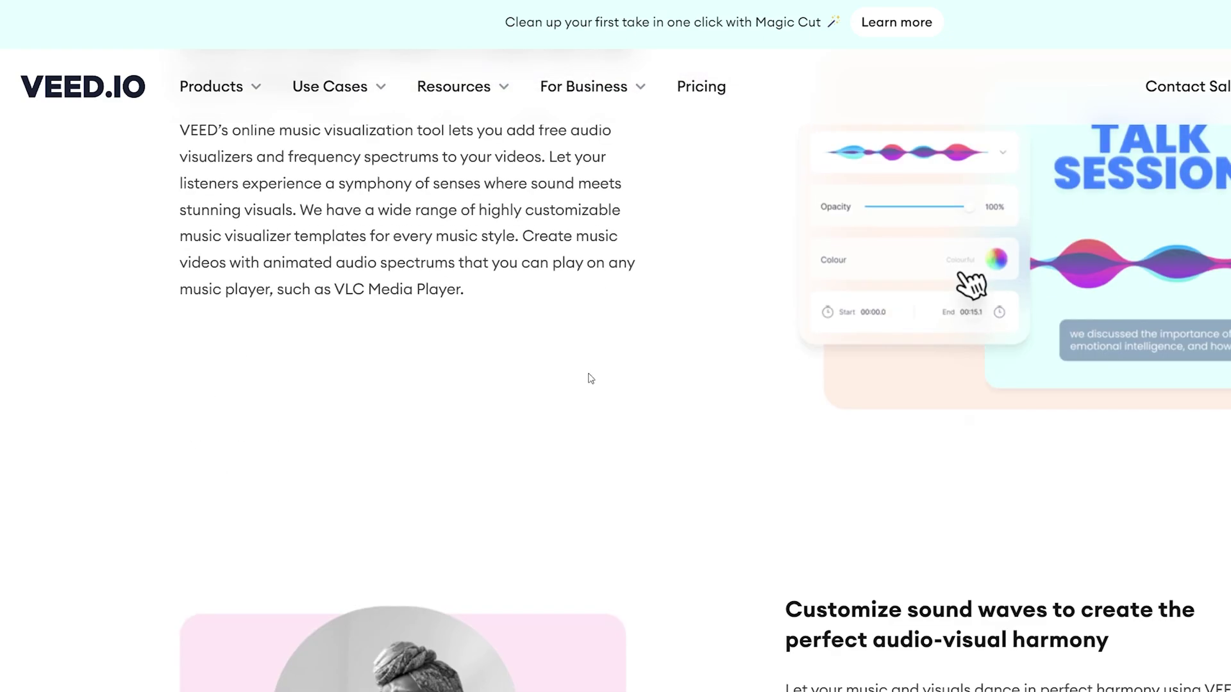
scroll(588, 378, up, 3)
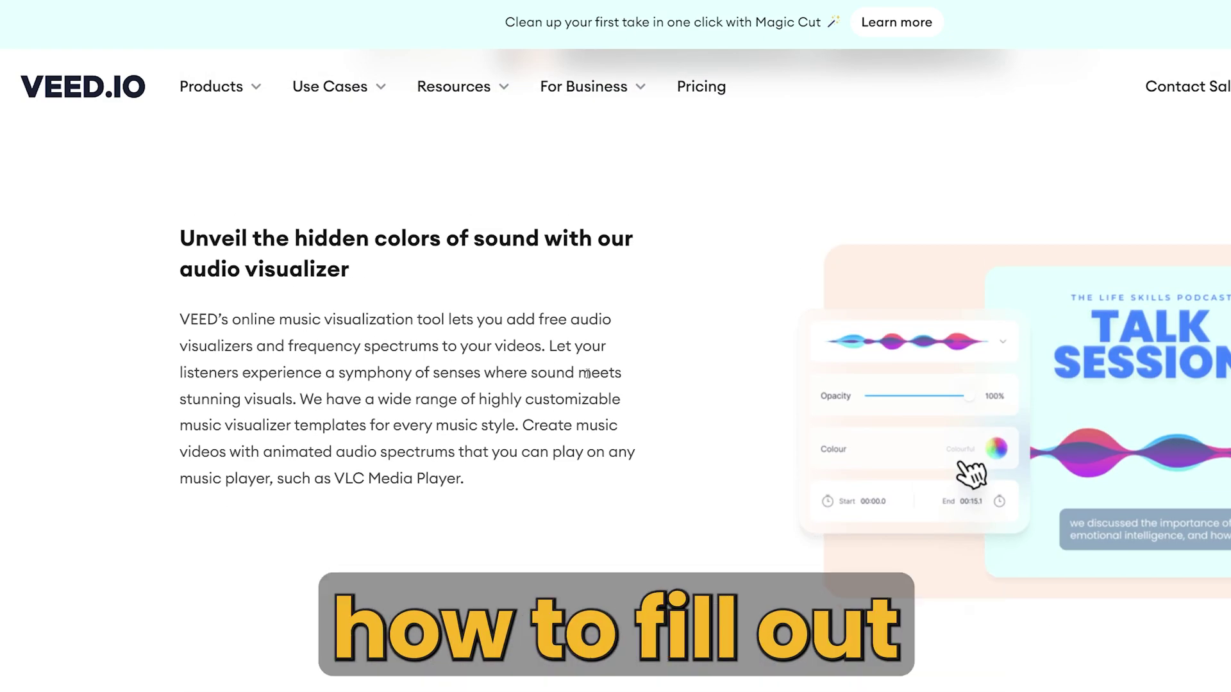
scroll(587, 374, down, 9)
scroll(588, 379, down, 10)
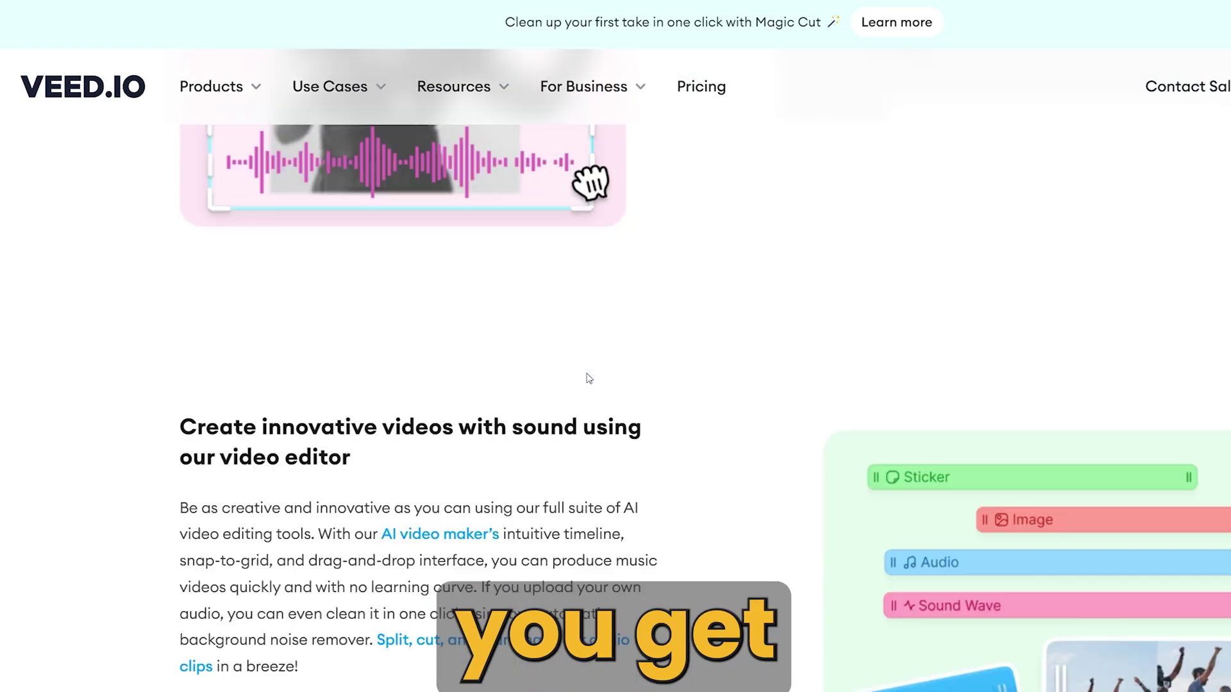
scroll(587, 377, down, 3)
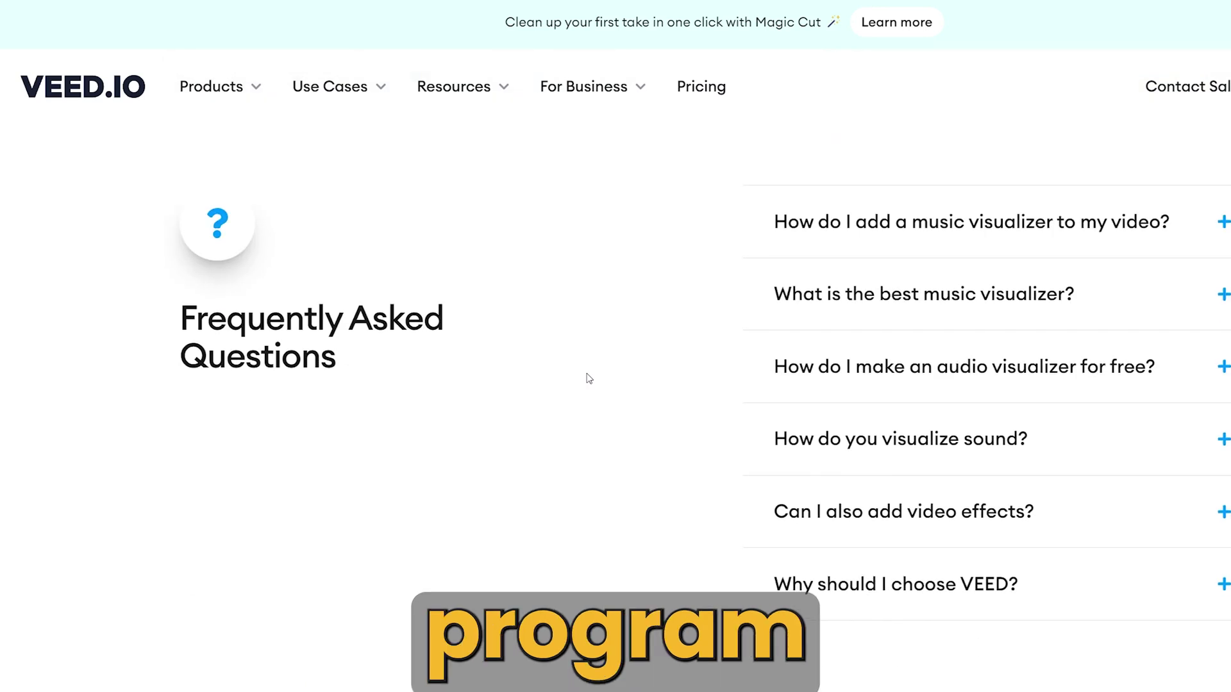